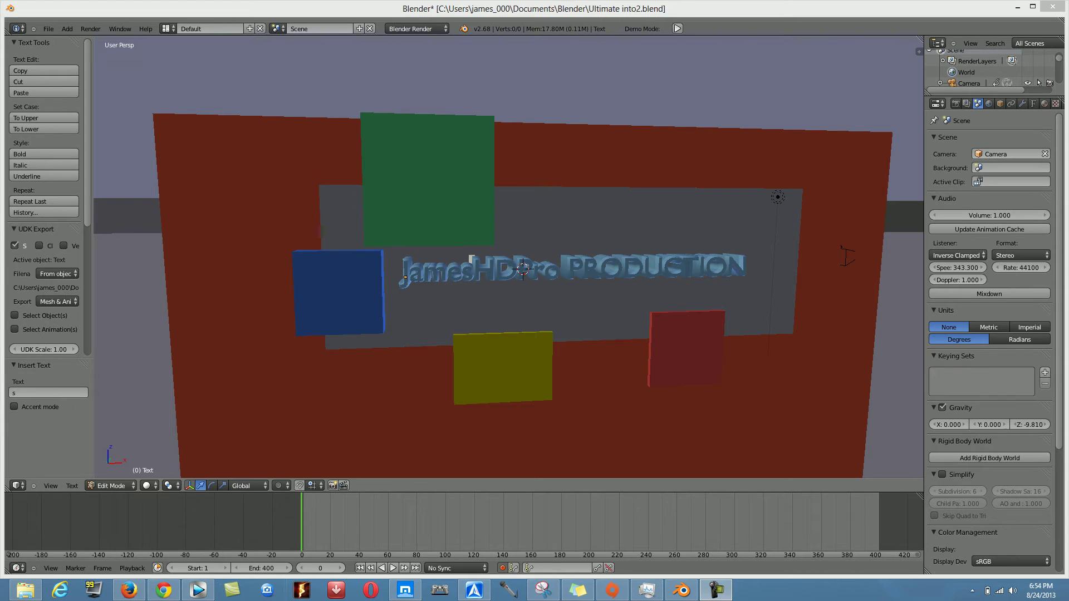
pyautogui.moveTo(509, 262)
pyautogui.mouseDown(button='middle')
pyautogui.moveTo(539, 265)
pyautogui.moveTo(509, 268)
pyautogui.mouseUp(button='middle')
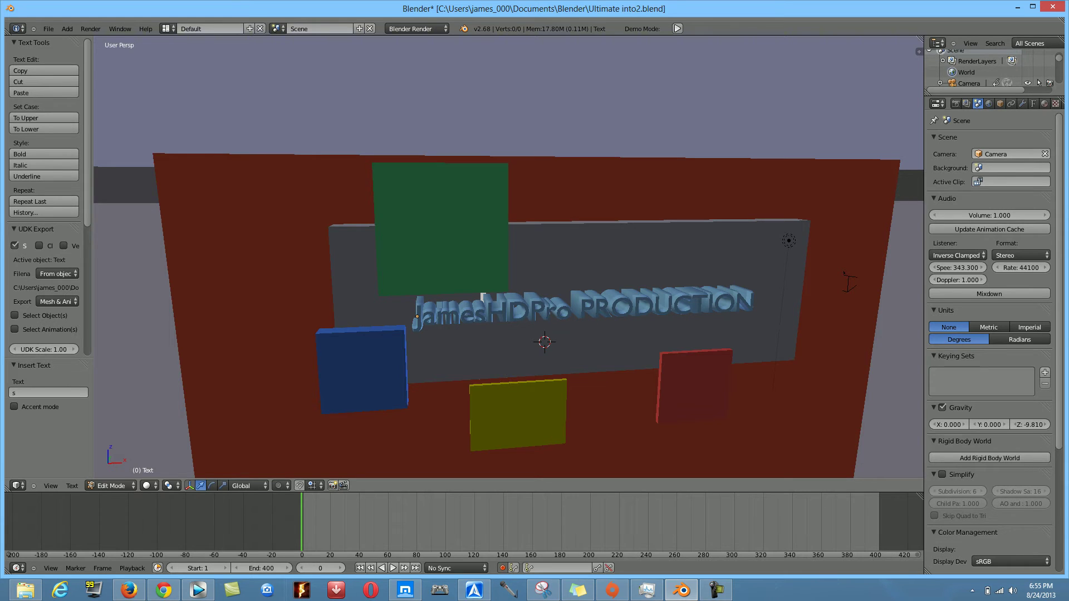
pyautogui.moveTo(518, 289); pyautogui.dragTo(454, 286, button='middle')
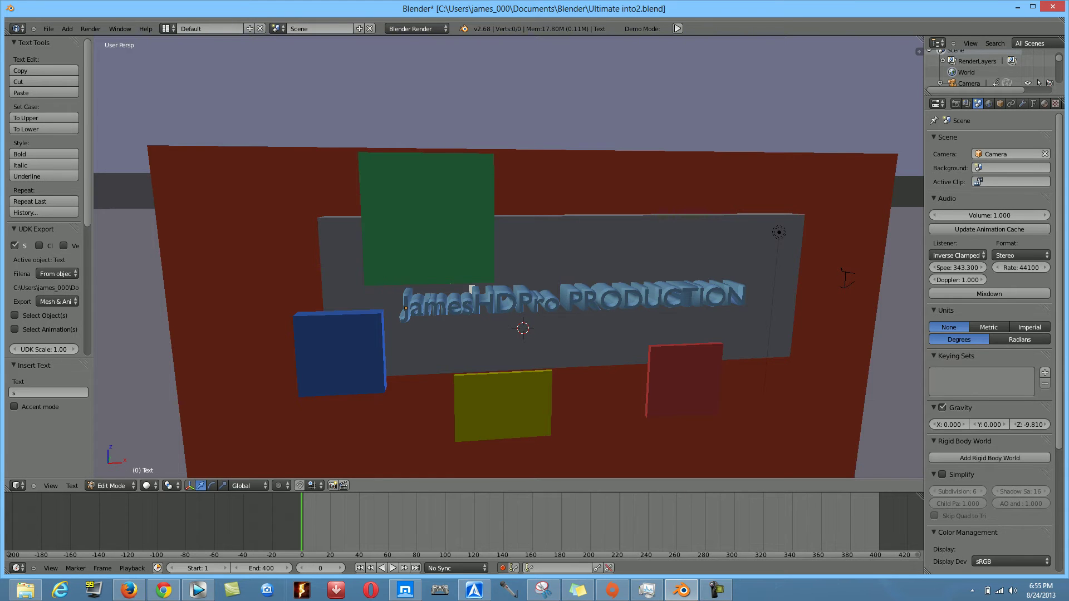
pyautogui.moveTo(479, 292); pyautogui.dragTo(521, 296, button='middle')
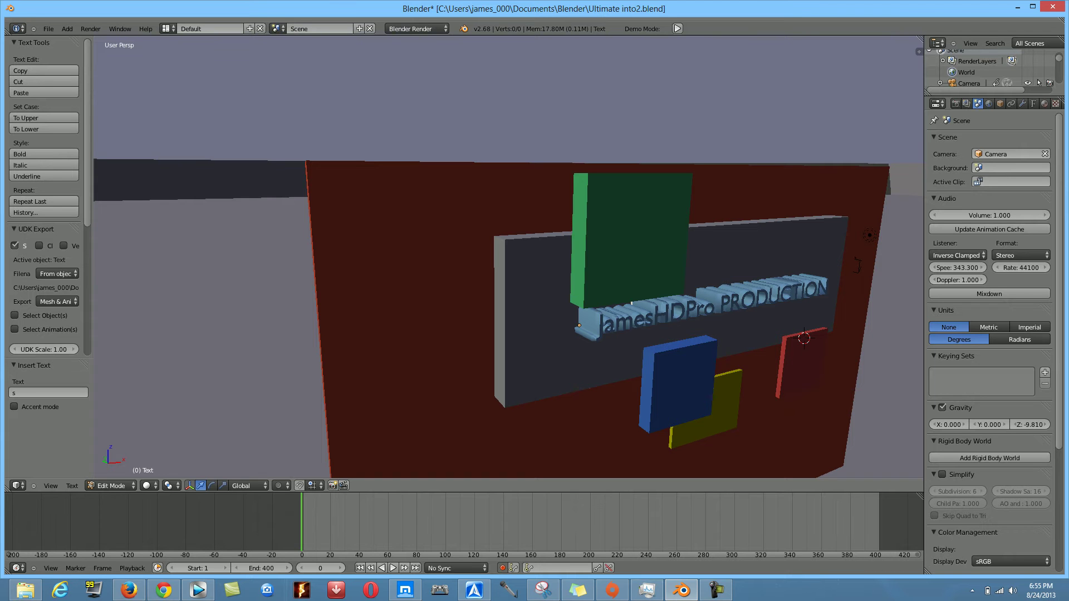
pyautogui.scroll(6, 508, 257)
pyautogui.scroll(-6, 508, 257)
pyautogui.moveTo(508, 257)
pyautogui.mouseDown(button='middle')
pyautogui.moveTo(473, 259)
pyautogui.moveTo(492, 246)
pyautogui.mouseUp(button='middle')
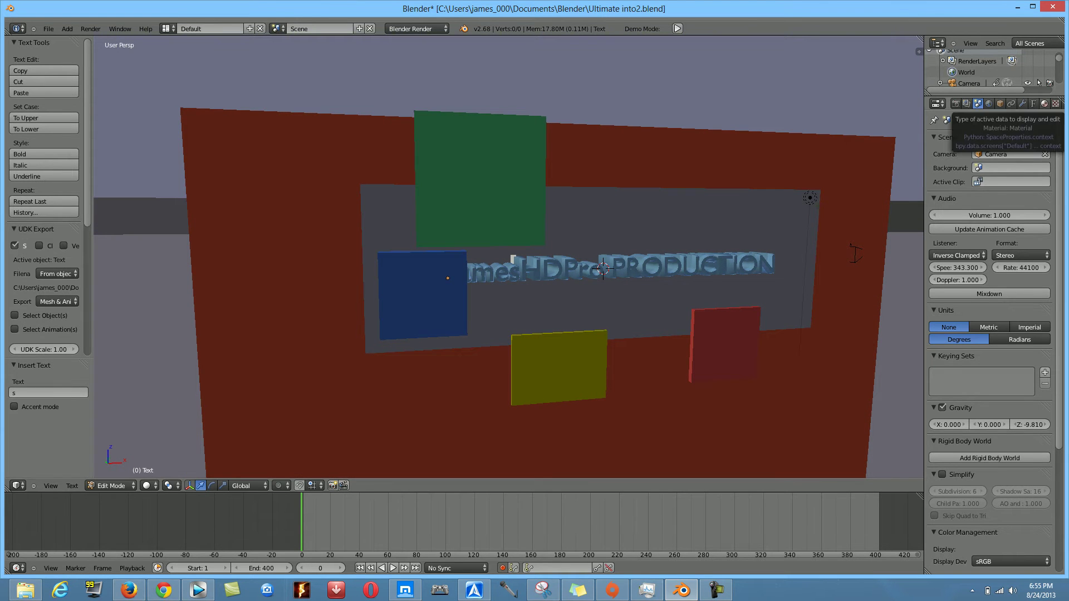
# Step: Show the render settings and play the animation in the 3D view
pyautogui.click(956, 104)
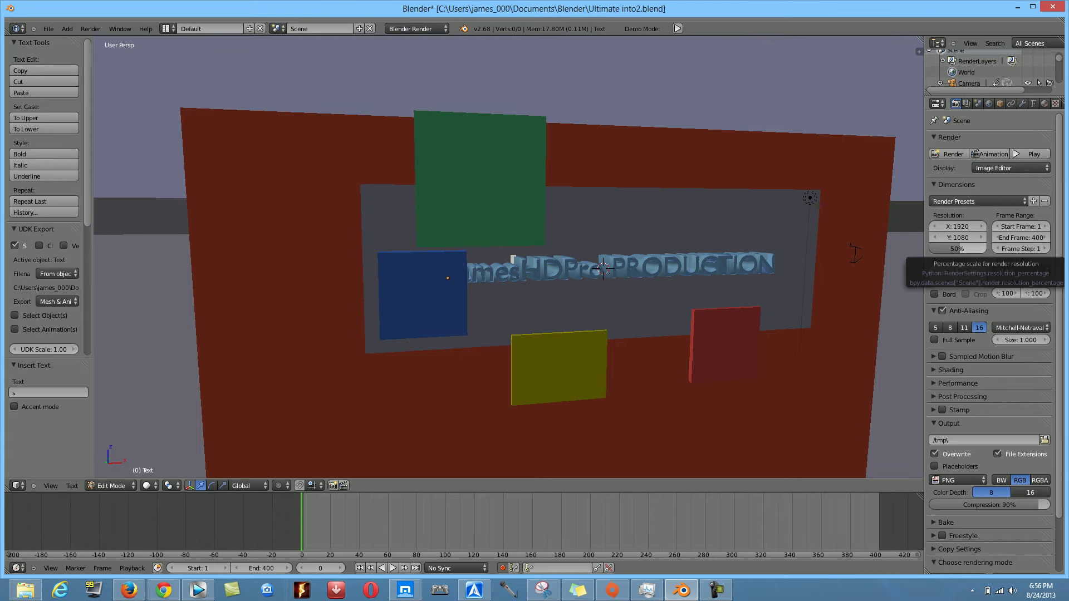
pyautogui.moveTo(513, 257); pyautogui.dragTo(427, 269, button='middle')
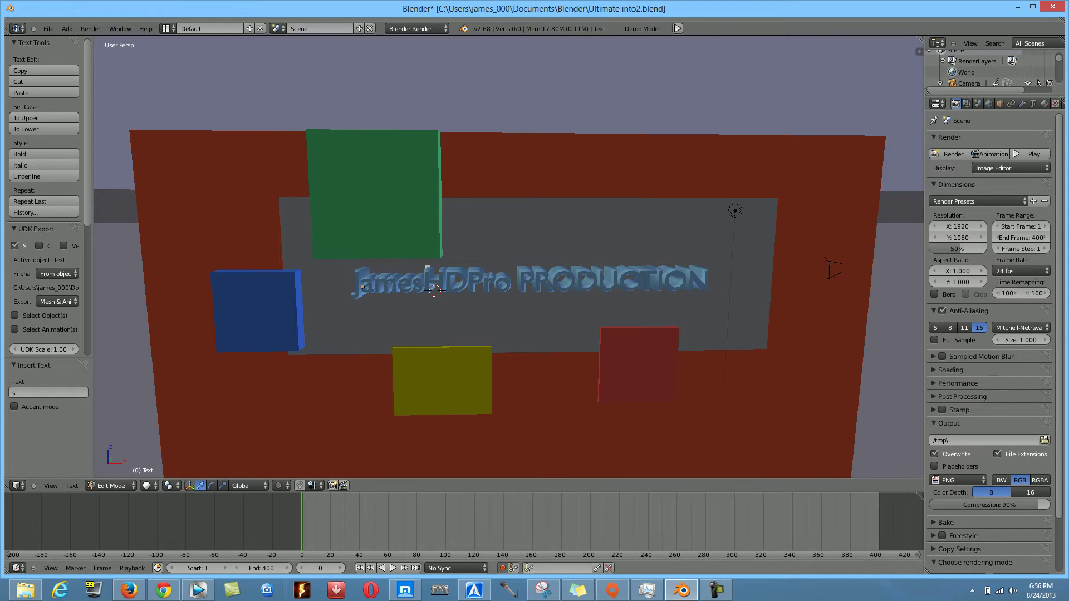
pyautogui.hotkey('alt', 'a')
pyautogui.hotkey('alt', 'a')
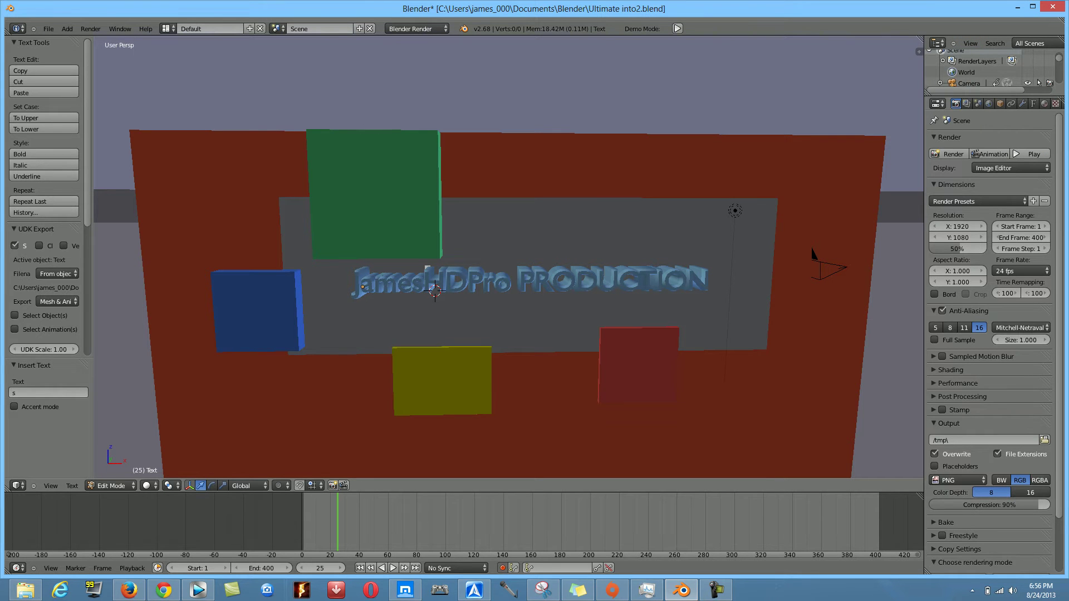
# Step: Look through the camera, go to frame 98 and render a test still of it, then return to the scene
pyautogui.press('KP_0')
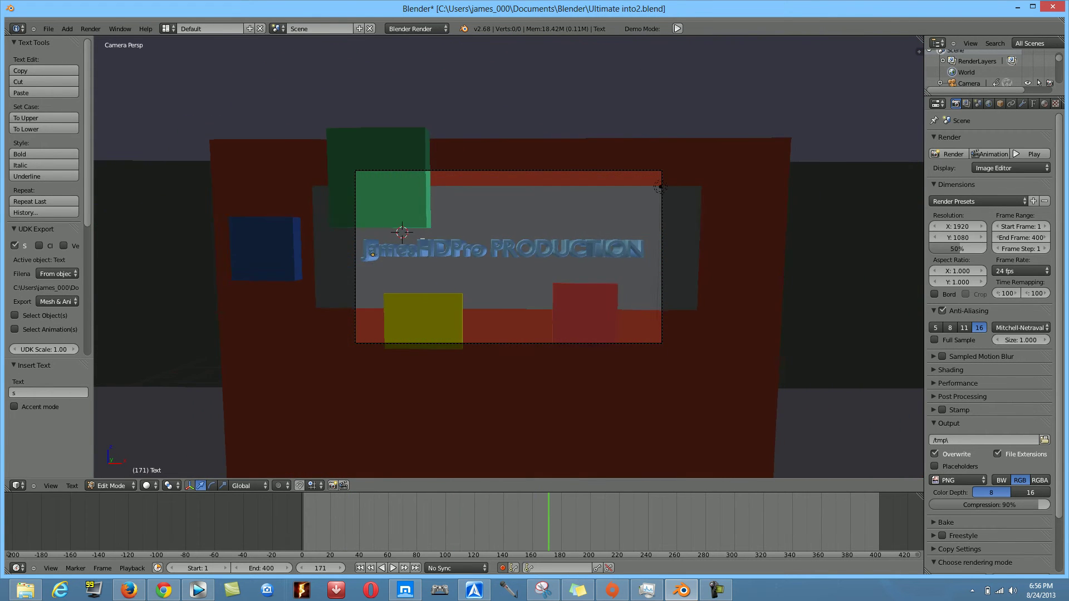
pyautogui.moveTo(549, 524); pyautogui.dragTo(462, 524)
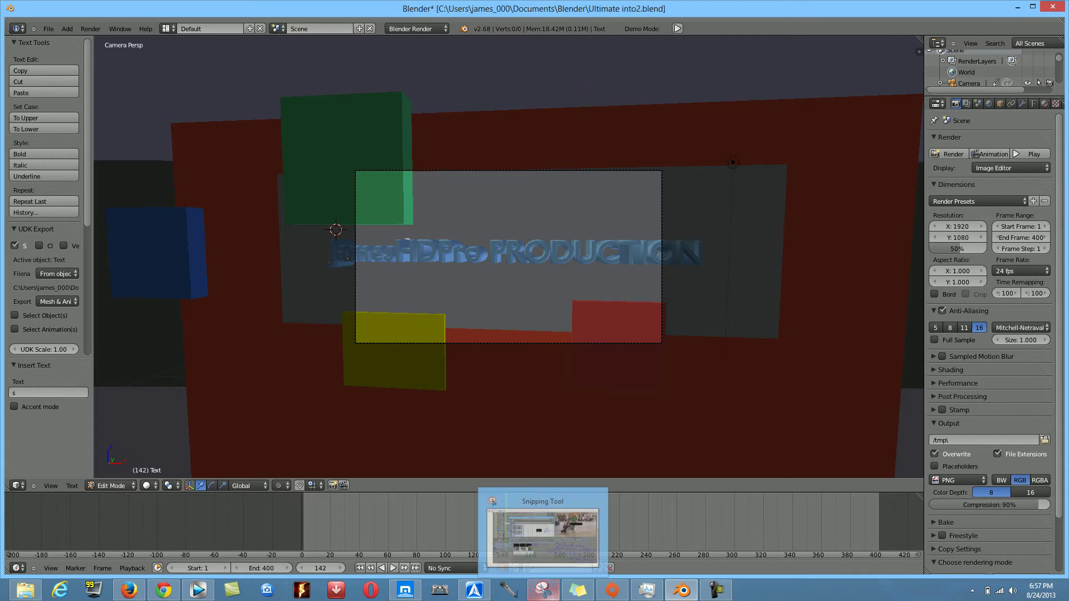
pyautogui.moveTo(577, 590)
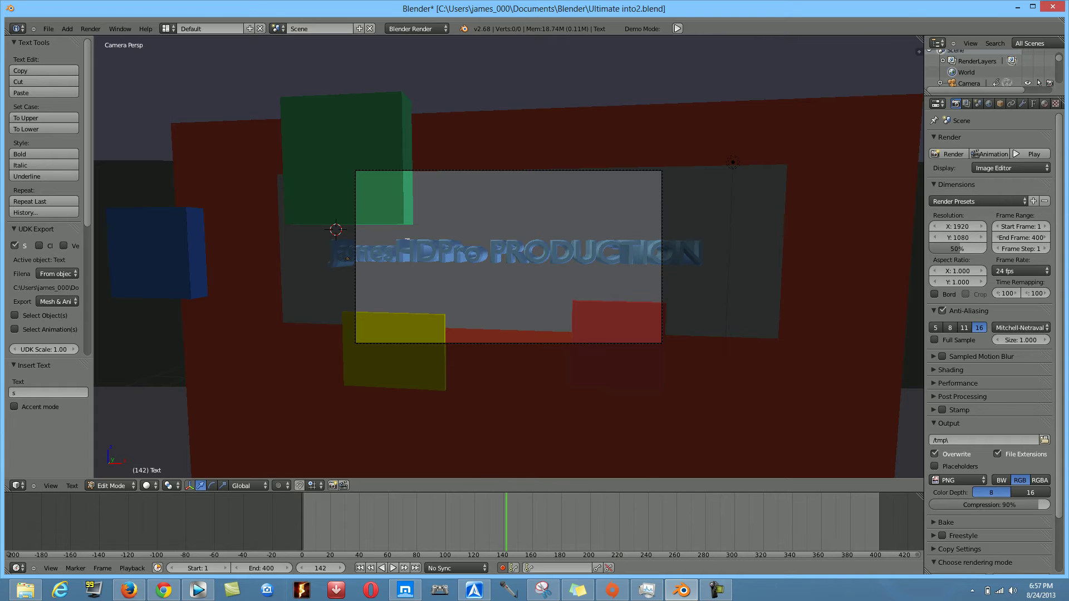
pyautogui.moveTo(509, 524); pyautogui.dragTo(456, 523)
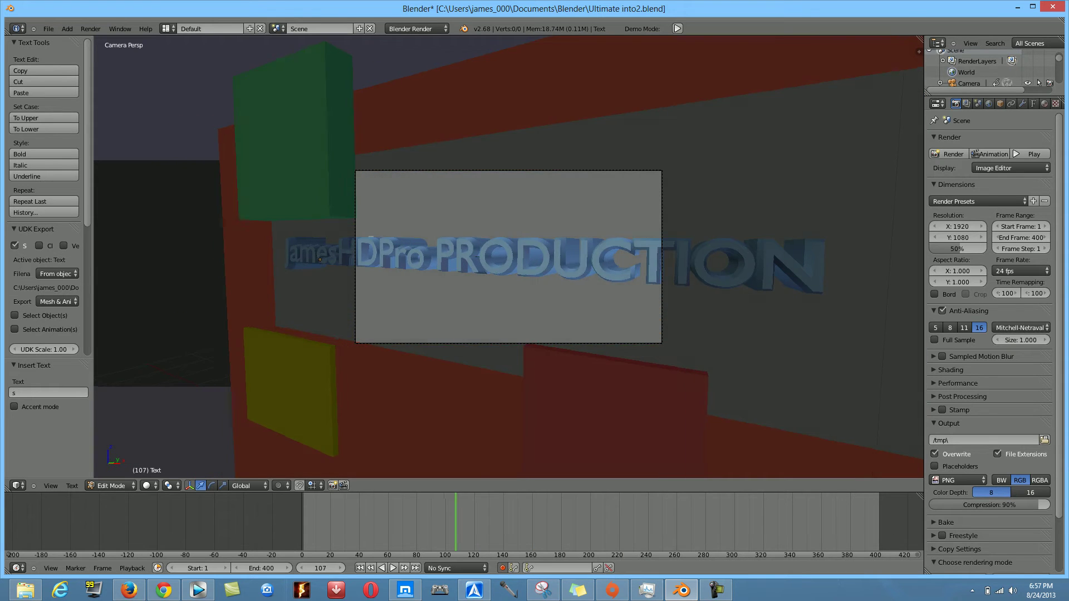
pyautogui.press('Left')
pyautogui.press('Left')
pyautogui.press('Left')
pyautogui.press('Left')
pyautogui.press('Left')
pyautogui.press('Left')
pyautogui.press('Left')
pyautogui.press('Left')
pyautogui.press('Left')
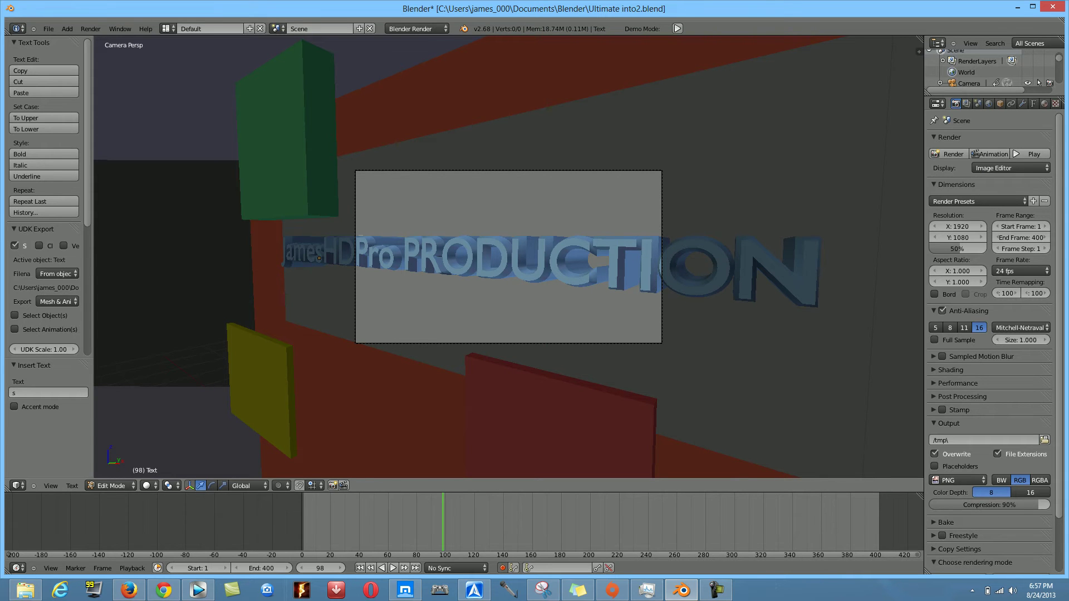
pyautogui.press('F12')
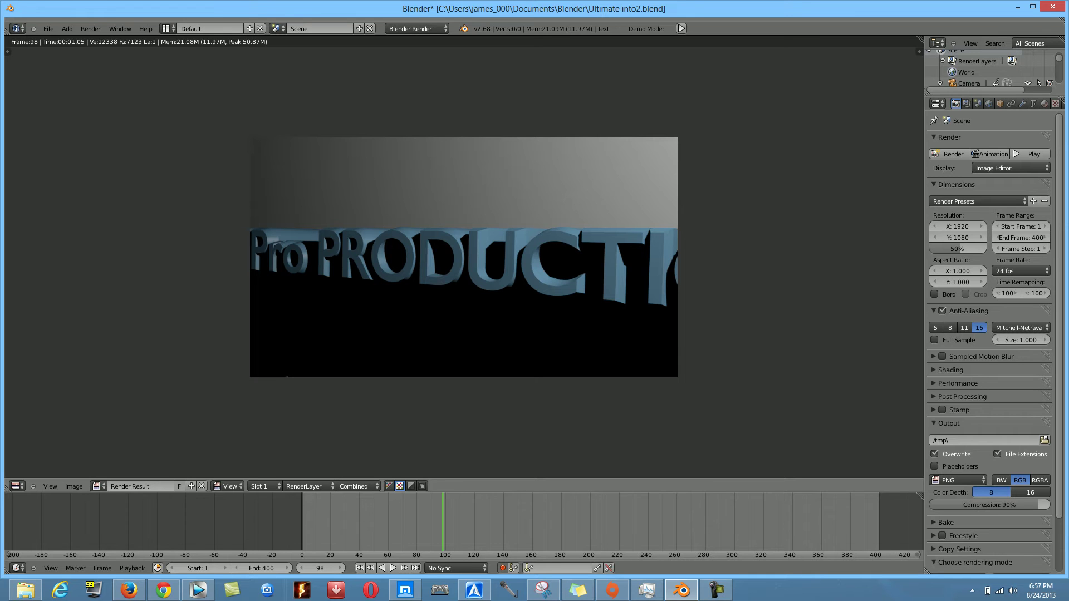
pyautogui.press('Escape')
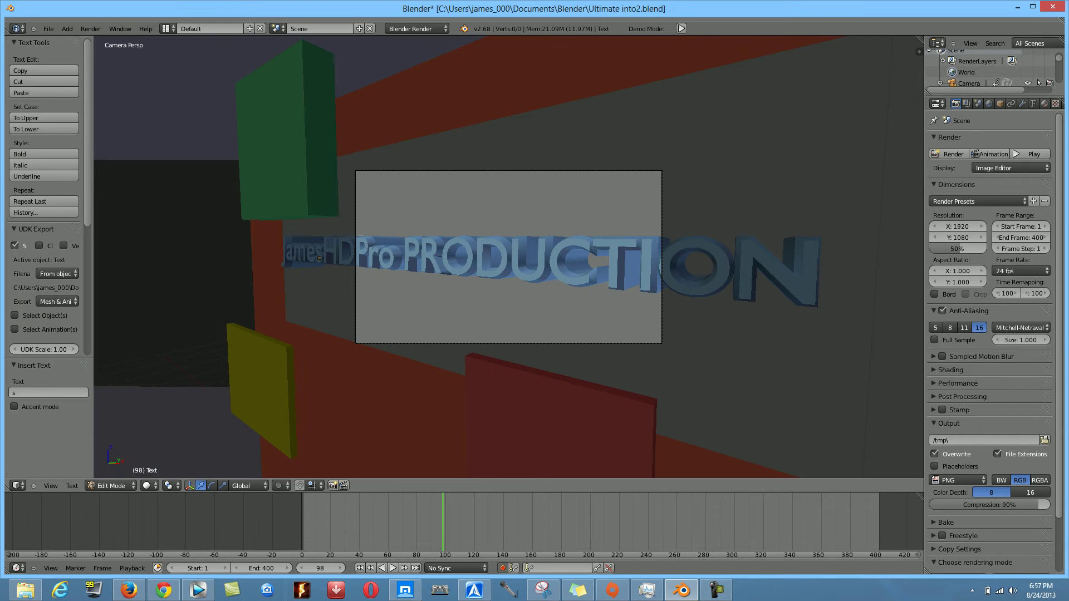
# Step: Move to frame 146 and set the anti-aliasing samples to 8
pyautogui.moveTo(443, 524); pyautogui.dragTo(467, 524)
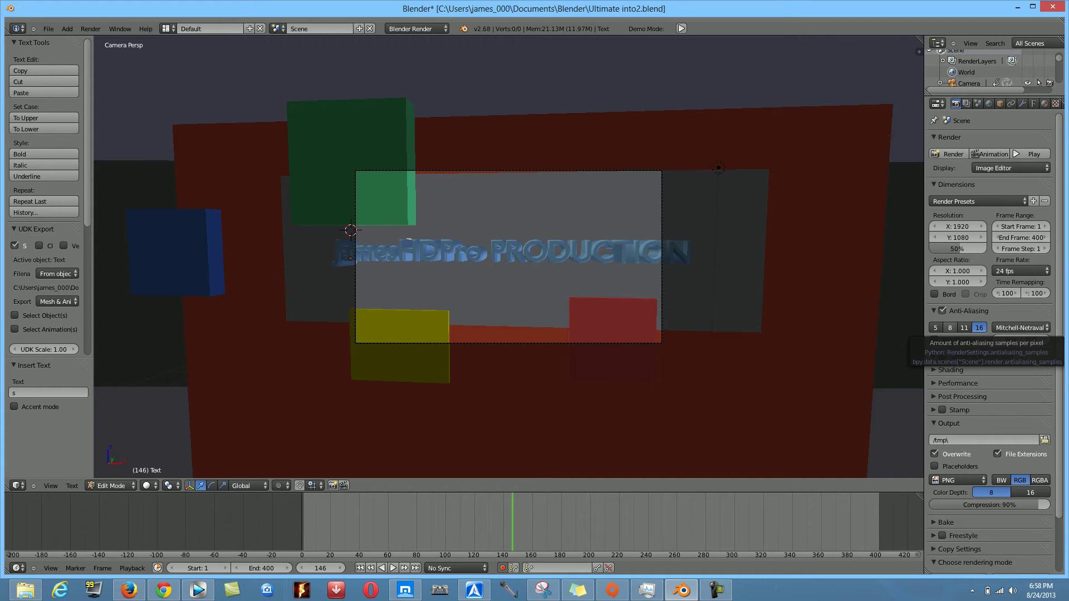
pyautogui.click(949, 328)
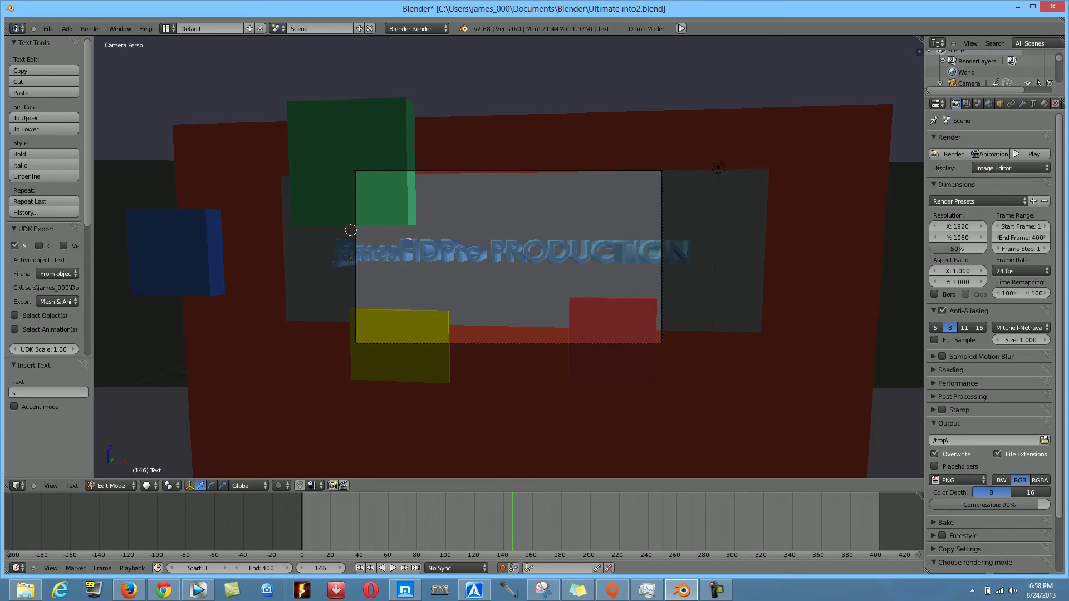
# Step: Play the animation from frame 0 and set its end frame to 360
pyautogui.moveTo(512, 524); pyautogui.dragTo(629, 524)
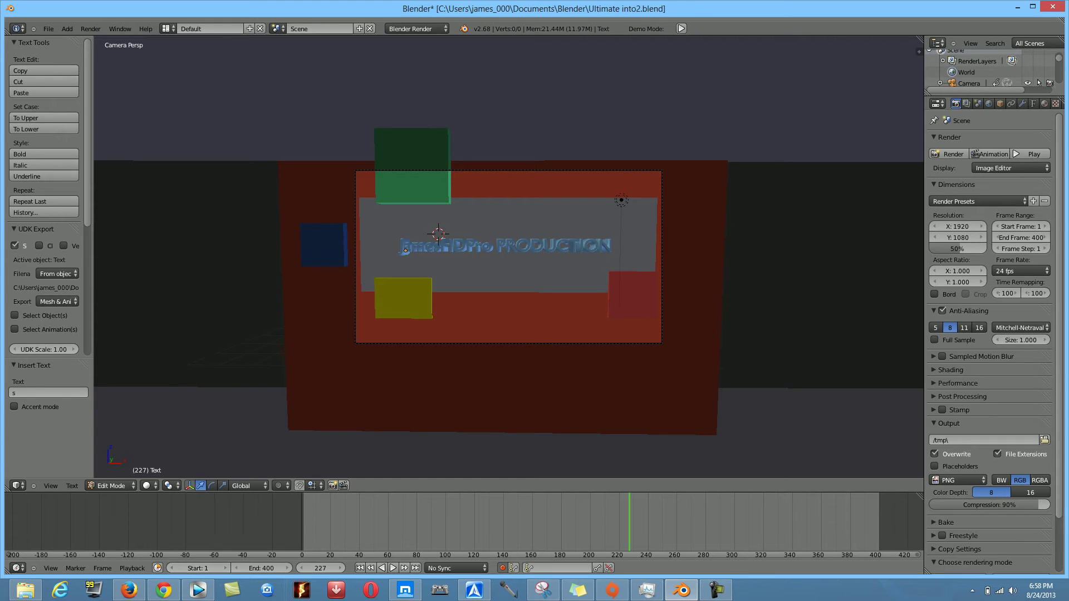
pyautogui.moveTo(630, 524); pyautogui.dragTo(302, 523)
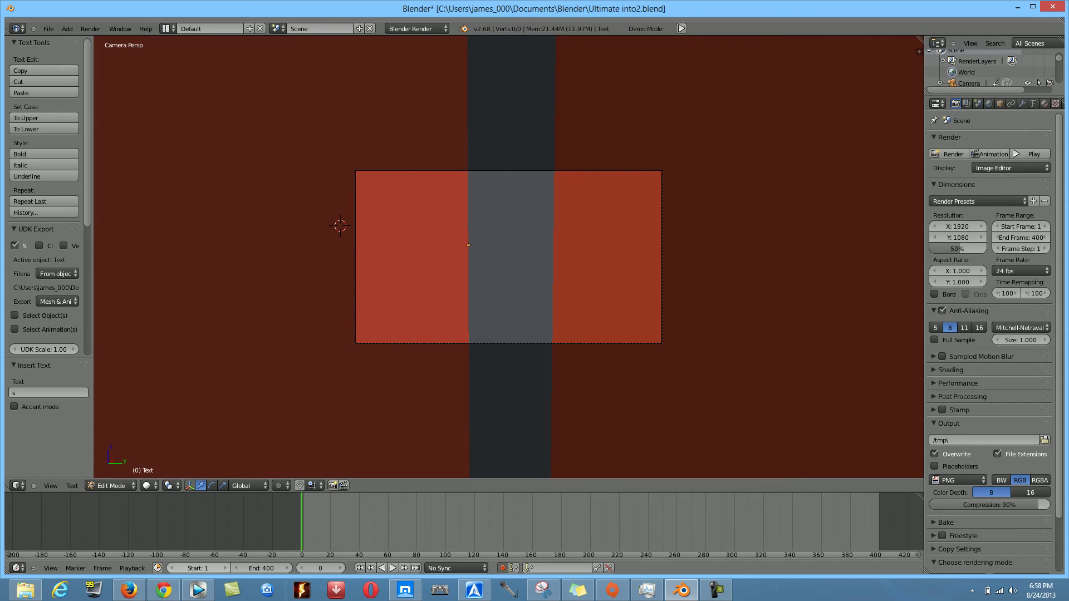
pyautogui.hotkey('alt', 'a')
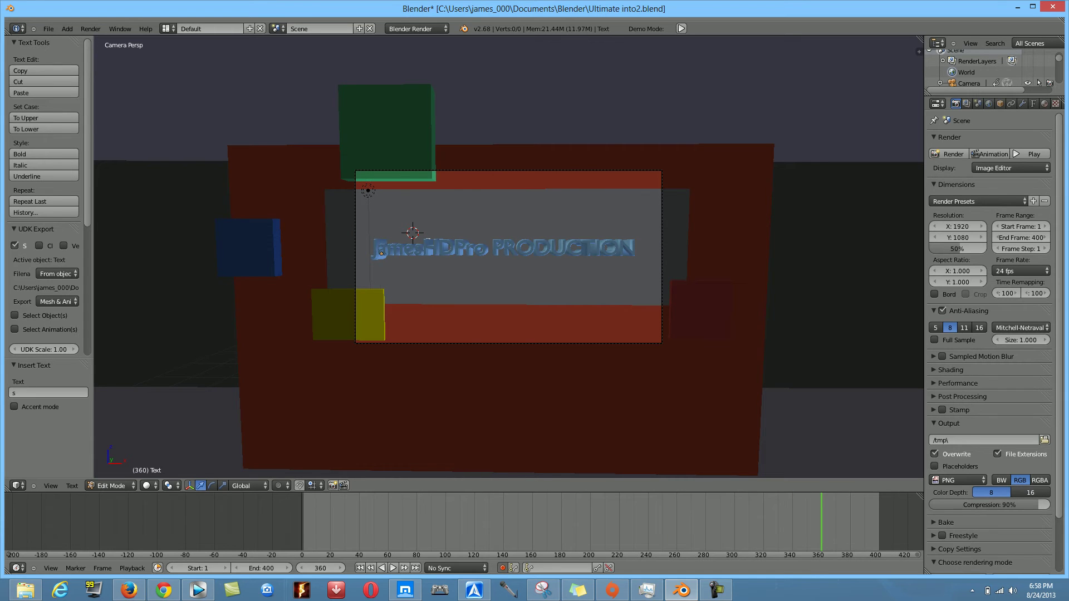
pyautogui.click(261, 568)
pyautogui.write('360')
pyautogui.press('Return')
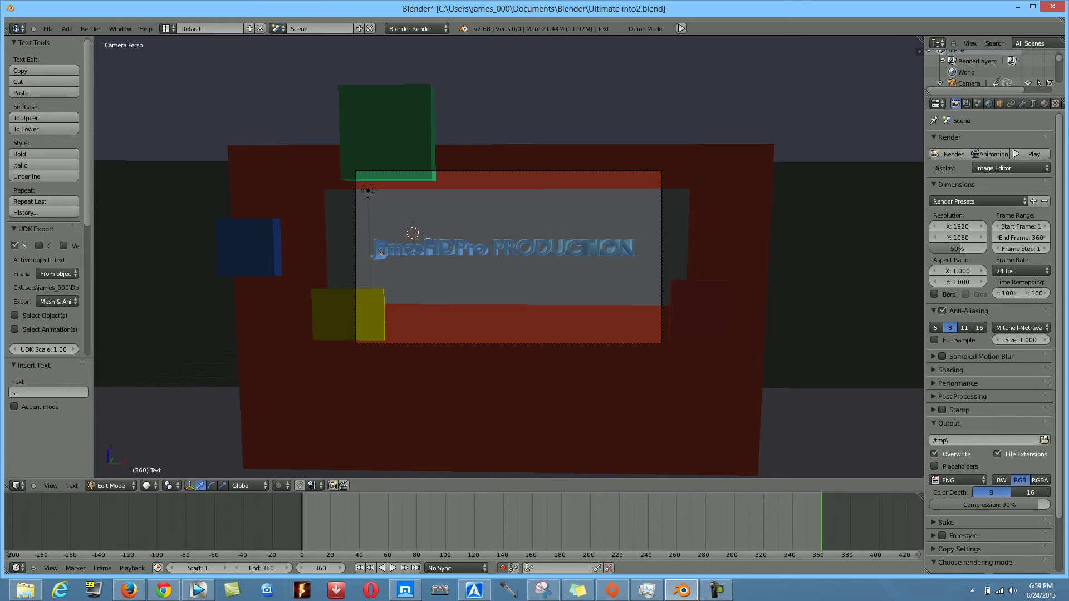
# Step: Scrub back and forth through the animation to check the blocks' and camera's motion, stopping at frame 207
pyautogui.moveTo(822, 522); pyautogui.dragTo(822, 521)
pyautogui.press('Left')
pyautogui.press('Left')
pyautogui.press('Left')
pyautogui.moveTo(818, 522); pyautogui.dragTo(790, 522)
pyautogui.press('Right')
pyautogui.press('Right')
pyautogui.press('Right')
pyautogui.press('Right')
pyautogui.press('Right')
pyautogui.press('Right')
pyautogui.press('Right')
pyautogui.press('Right')
pyautogui.press('Right')
pyautogui.press('Right')
pyautogui.press('Right')
pyautogui.press('Right')
pyautogui.press('Right')
pyautogui.press('Right')
pyautogui.press('Right')
pyautogui.press('Right')
pyautogui.press('Right')
pyautogui.press('Right')
pyautogui.press('Right')
pyautogui.press('Right')
pyautogui.press('Down')
pyautogui.press('Down')
pyautogui.press('Down')
pyautogui.press('Down')
pyautogui.press('Down')
pyautogui.press('Down')
pyautogui.press('Down')
pyautogui.press('Down')
pyautogui.press('Down')
pyautogui.press('Down')
pyautogui.press('Down')
pyautogui.press('Down')
pyautogui.press('Down')
pyautogui.press('Down')
pyautogui.press('Down')
pyautogui.press('Down')
pyautogui.press('Down')
pyautogui.press('Down')
pyautogui.moveTo(558, 522); pyautogui.dragTo(765, 522)
pyautogui.press('Right')
pyautogui.press('Right')
pyautogui.press('Right')
pyautogui.press('Right')
pyautogui.press('Right')
pyautogui.press('Right')
pyautogui.press('Right')
pyautogui.press('Right')
pyautogui.press('Right')
pyautogui.press('Right')
pyautogui.press('Right')
pyautogui.press('Right')
pyautogui.press('Right')
pyautogui.press('Right')
pyautogui.press('Right')
pyautogui.press('Right')
pyautogui.press('Right')
pyautogui.press('Right')
pyautogui.press('Right')
pyautogui.press('Right')
pyautogui.press('Left')
pyautogui.press('Left')
pyautogui.press('Left')
pyautogui.press('Left')
pyautogui.press('Left')
pyautogui.press('Left')
pyautogui.press('Left')
pyautogui.press('Left')
pyautogui.press('Left')
pyautogui.press('Left')
pyautogui.press('Left')
pyautogui.press('Left')
pyautogui.press('Left')
pyautogui.press('Left')
pyautogui.press('Left')
pyautogui.press('Left')
pyautogui.moveTo(780, 524); pyautogui.dragTo(600, 523)
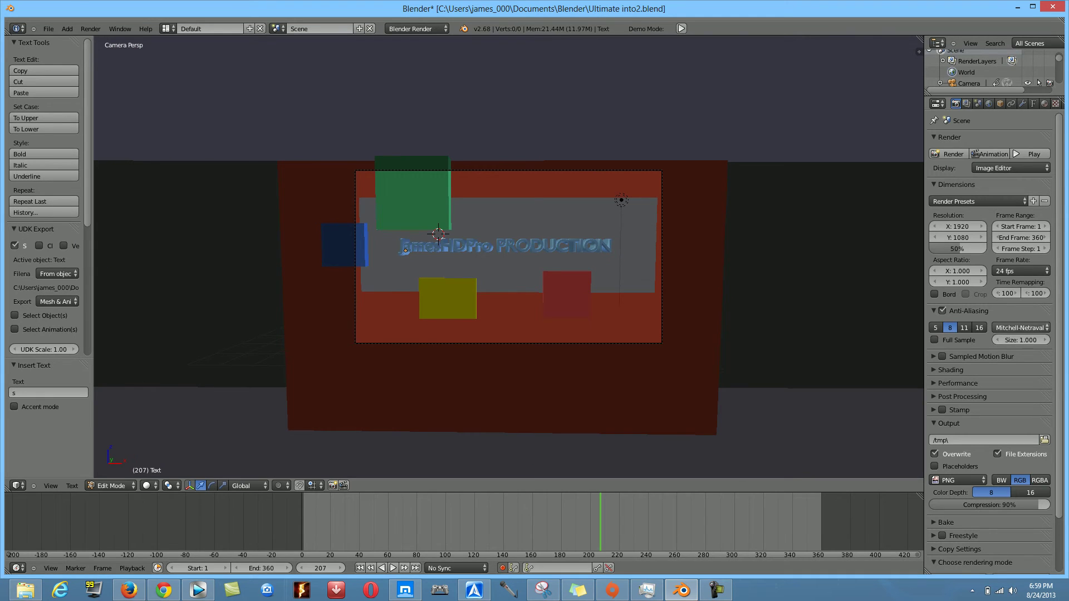
# Step: Set the render frame rate to 30 fps
pyautogui.click(1021, 270)
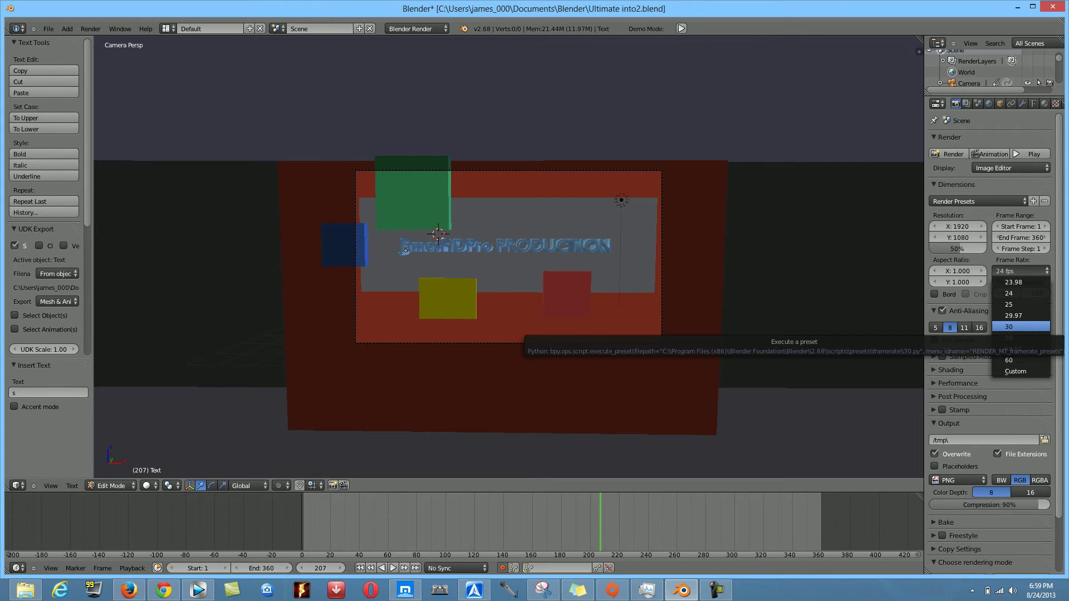
pyautogui.click(1021, 326)
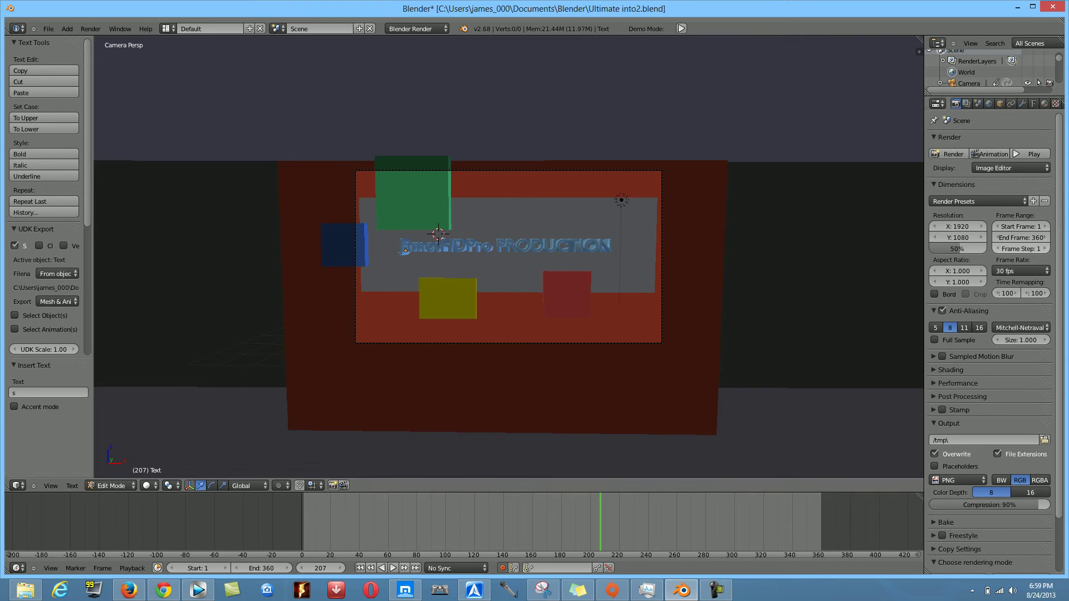
pyautogui.click(1021, 271)
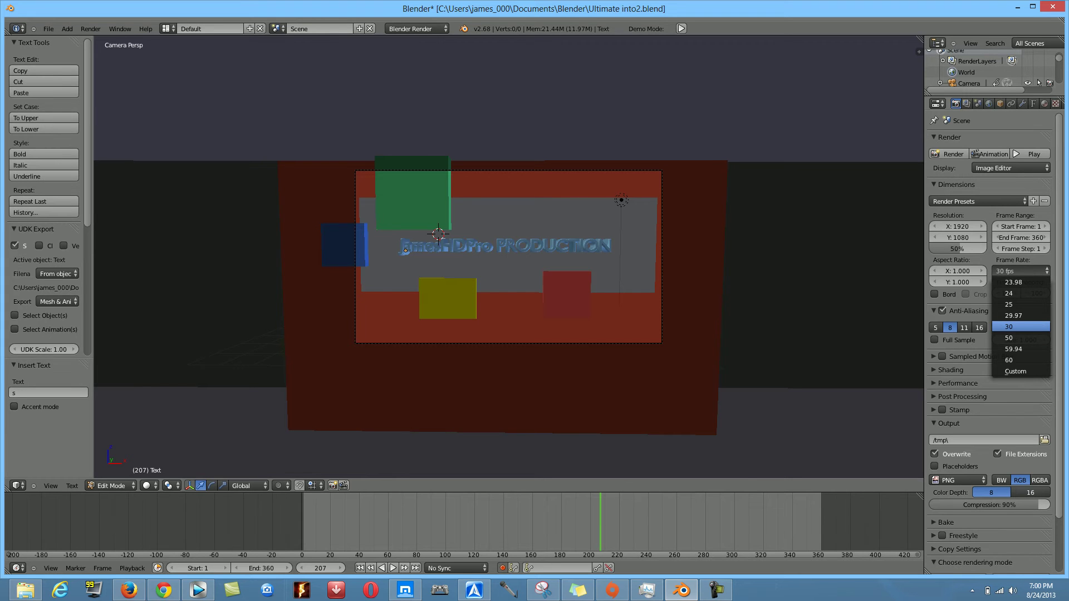
pyautogui.click(1021, 327)
pyautogui.click(1020, 271)
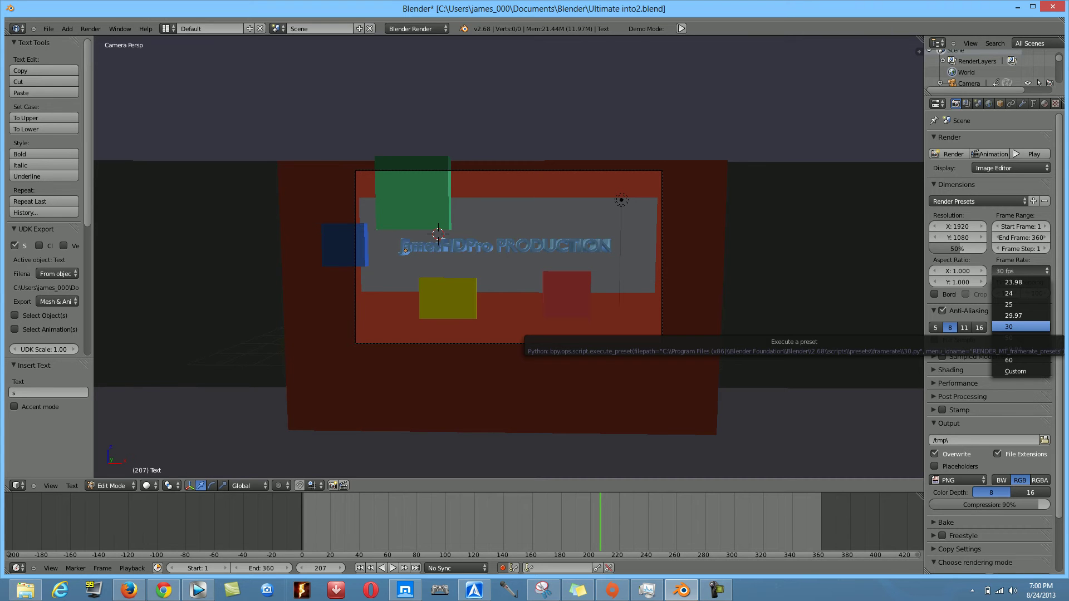
pyautogui.click(1020, 327)
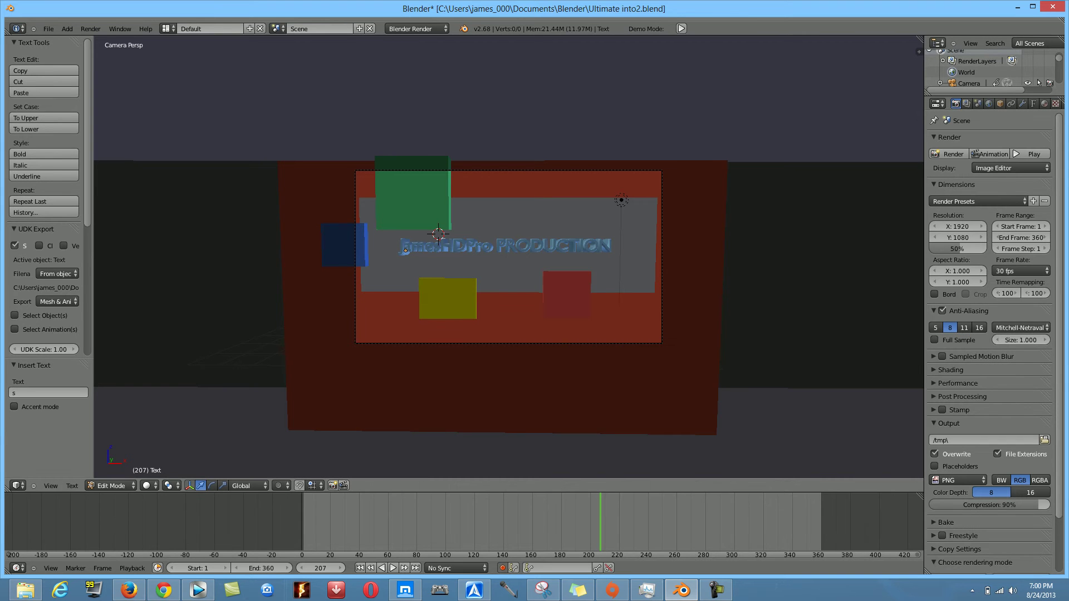
pyautogui.scroll(5, 508, 256)
pyautogui.scroll(-5, 508, 256)
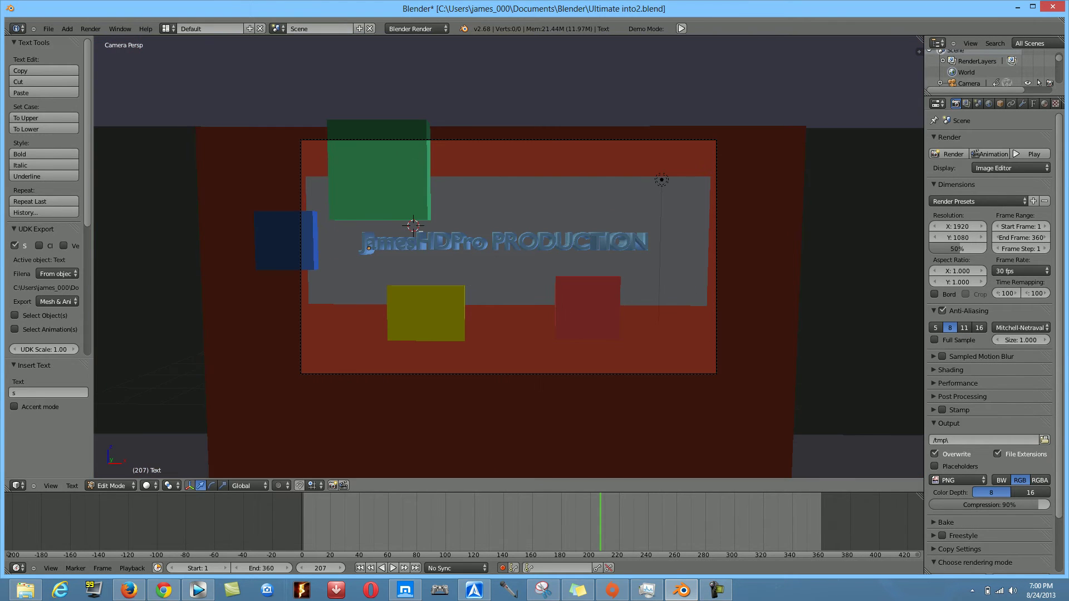
pyautogui.click(1021, 271)
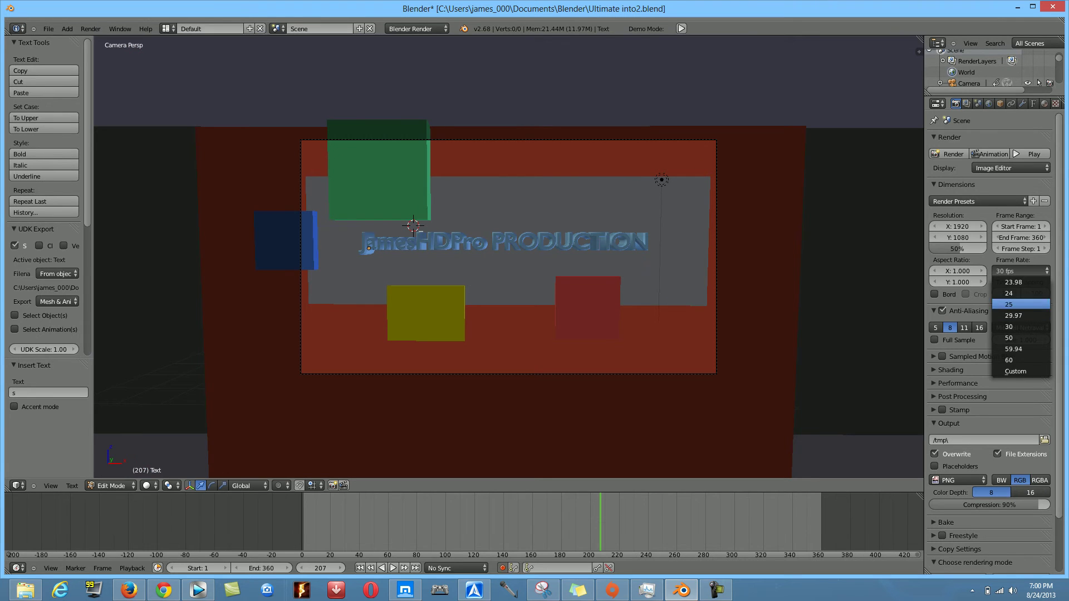
pyautogui.press('Escape')
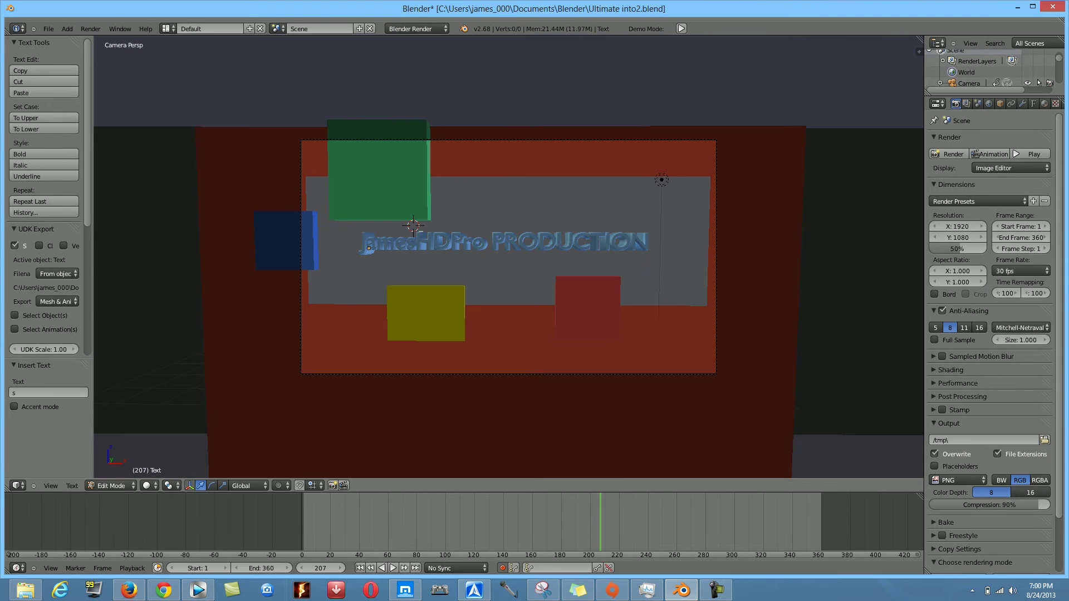
# Step: Leave the camera view and examine the wall, text and coloured blocks from both sides and from farther away
pyautogui.moveTo(508, 256); pyautogui.dragTo(618, 261, button='middle')
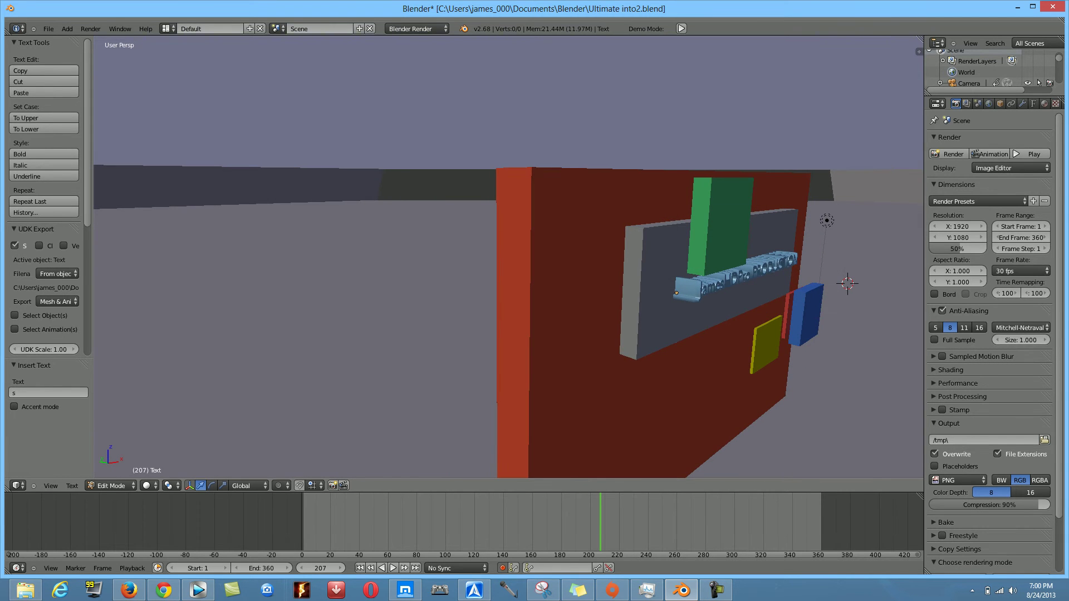
pyautogui.scroll(5, 509, 256)
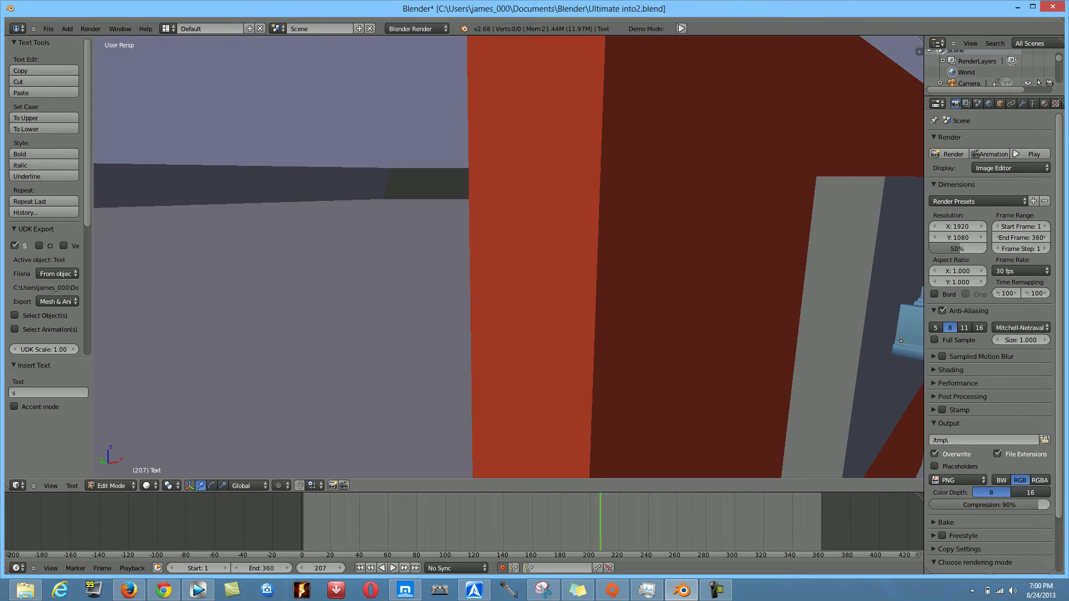
pyautogui.scroll(-5, 509, 257)
pyautogui.scroll(2, 508, 257)
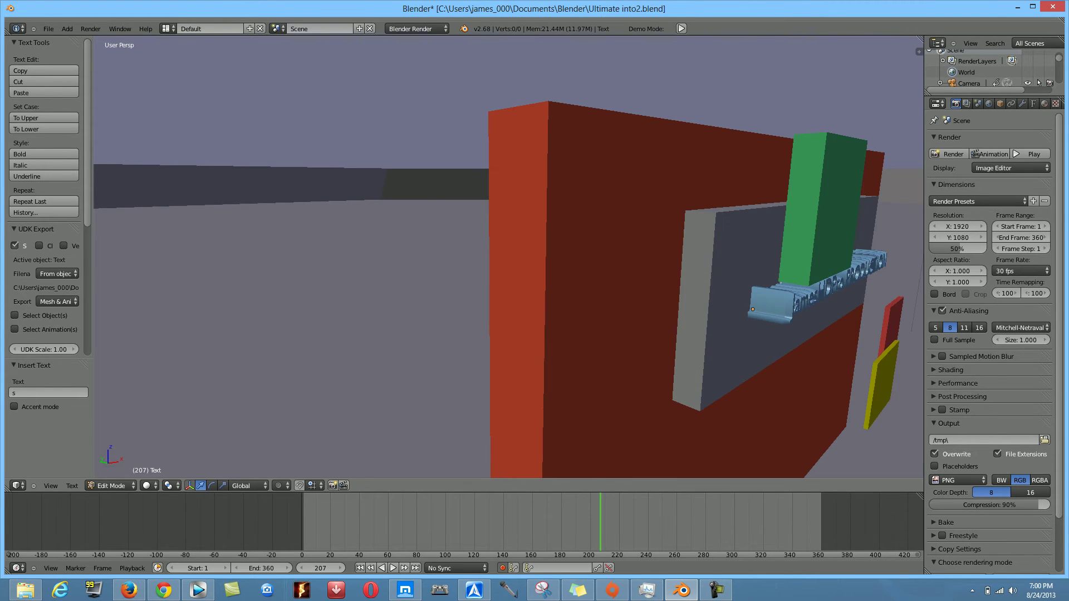
pyautogui.scroll(3, 509, 257)
pyautogui.scroll(-5, 509, 257)
pyautogui.moveTo(509, 257); pyautogui.dragTo(404, 257, button='middle')
pyautogui.scroll(5, 508, 258)
pyautogui.scroll(-7, 277, 256)
pyautogui.scroll(3, 277, 256)
pyautogui.scroll(-3, 508, 258)
pyautogui.scroll(3, 509, 257)
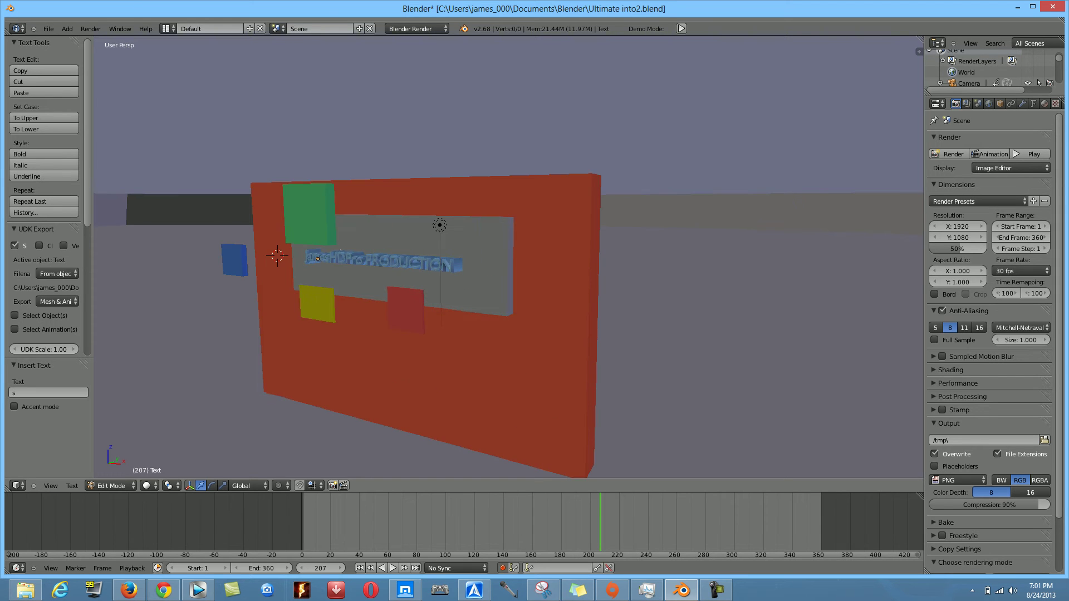
pyautogui.scroll(-3, 508, 257)
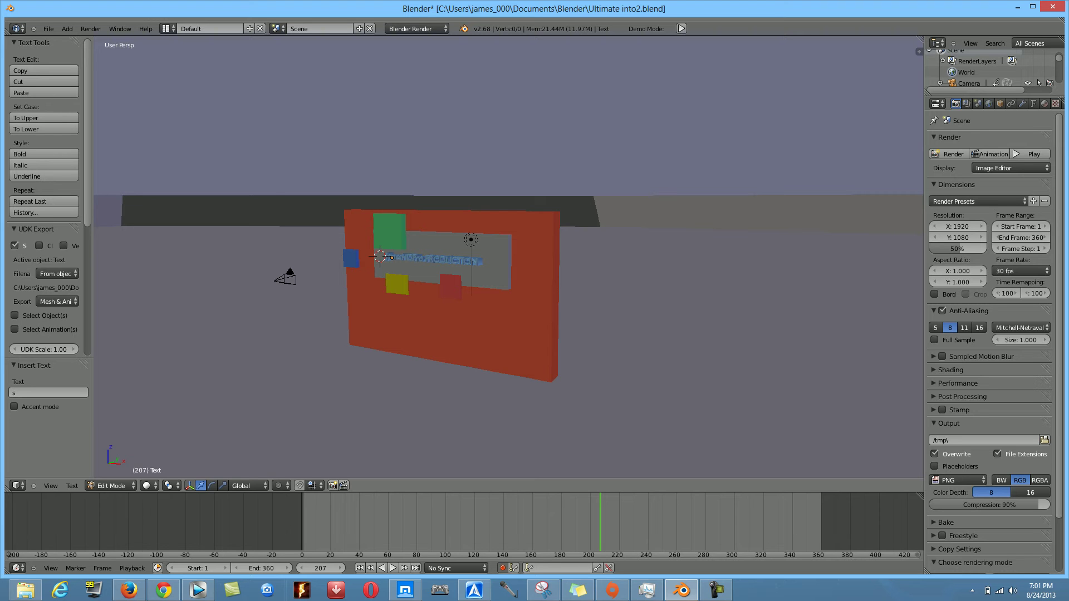
pyautogui.scroll(2, 508, 256)
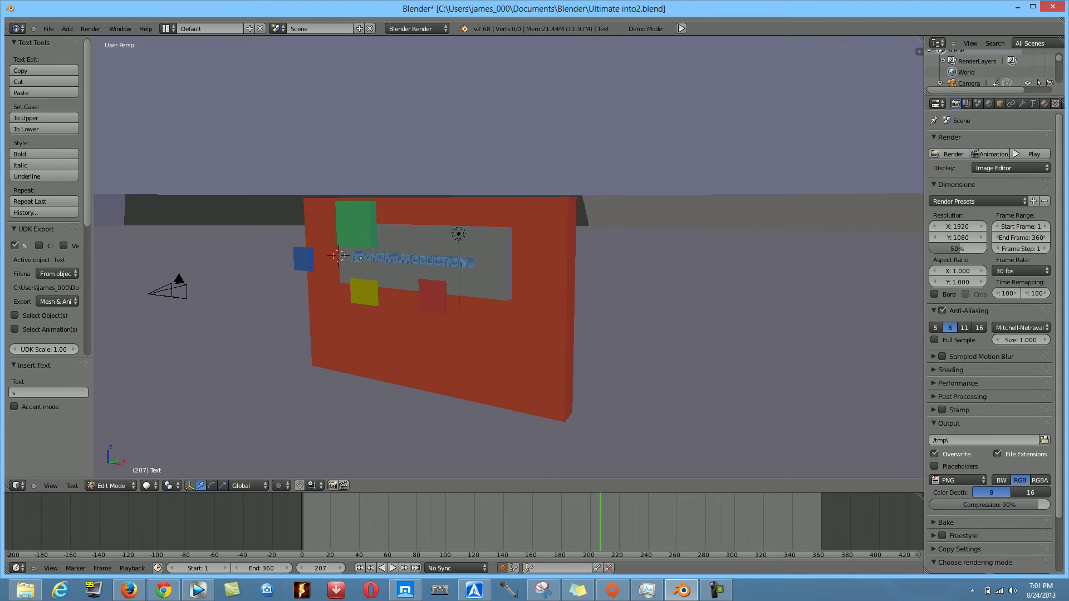
# Step: Split the 3D view into two side-by-side views
pyautogui.moveTo(920, 39); pyautogui.dragTo(553, 53)
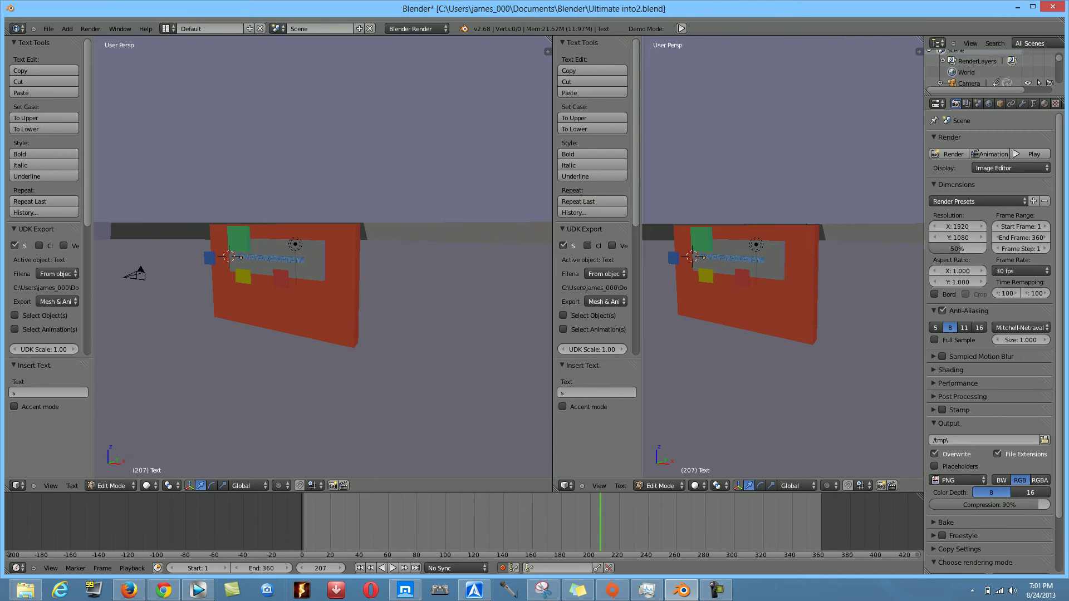
# Step: Split the second 3D view into two stacked views, setting the upper one to front view and the lower one to right view
pyautogui.moveTo(920, 39); pyautogui.dragTo(920, 249)
pyautogui.moveTo(782, 135)
pyautogui.mouseDown(button='middle')
pyautogui.moveTo(804, 141)
pyautogui.moveTo(793, 142)
pyautogui.mouseUp(button='middle')
pyautogui.scroll(3, 782, 135)
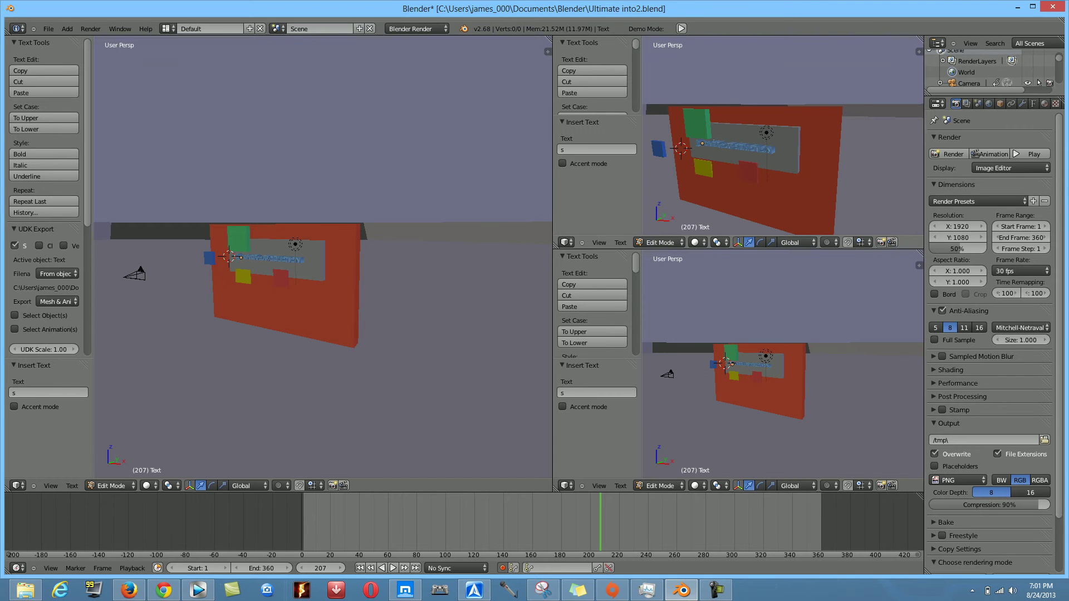
pyautogui.press('KP_1')
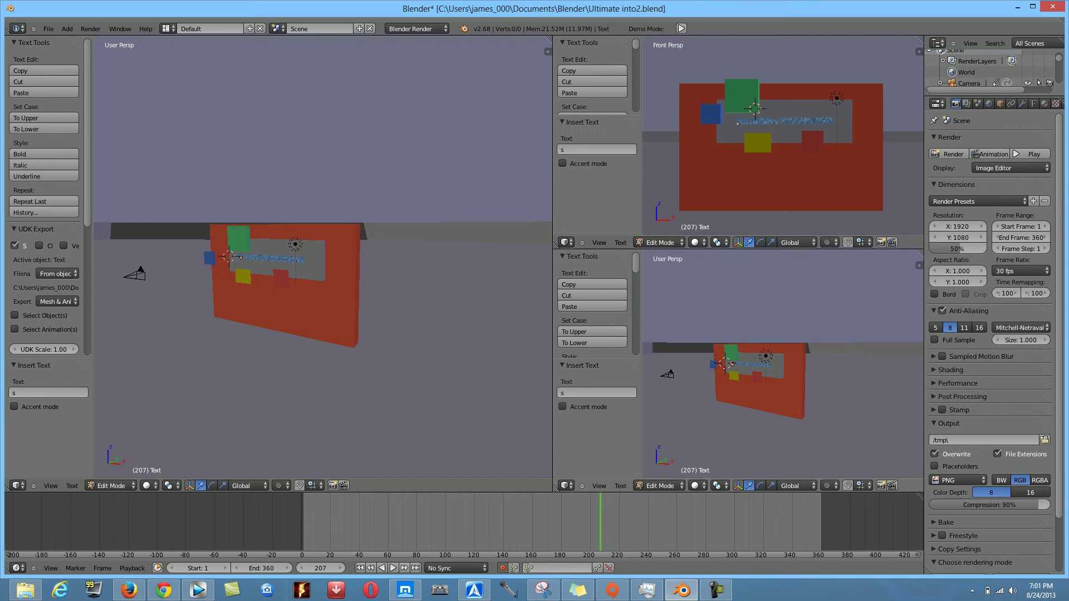
pyautogui.press('KP_3')
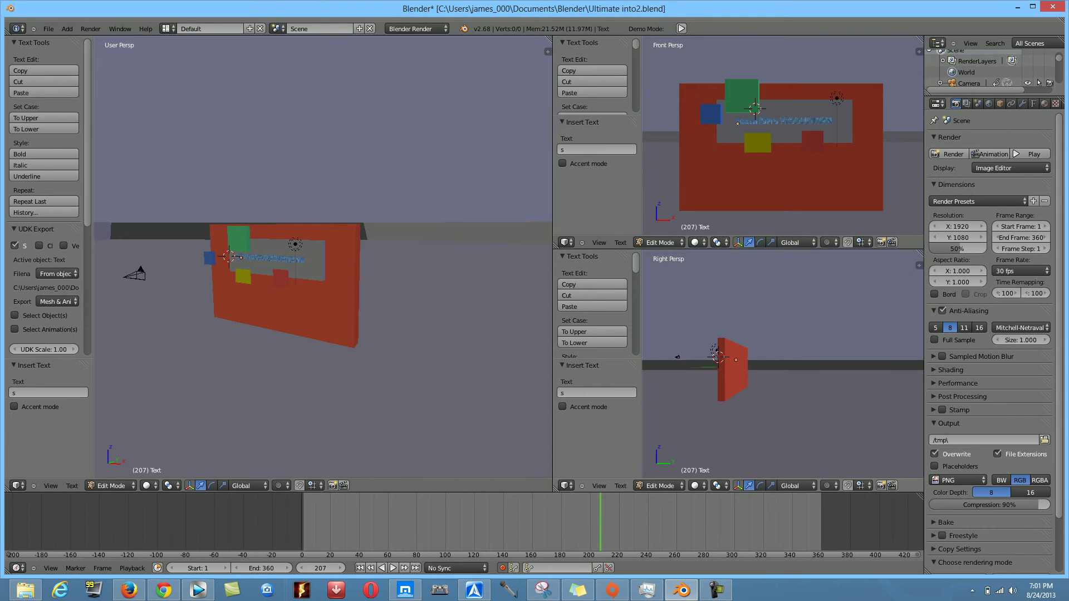
pyautogui.scroll(9, 323, 257)
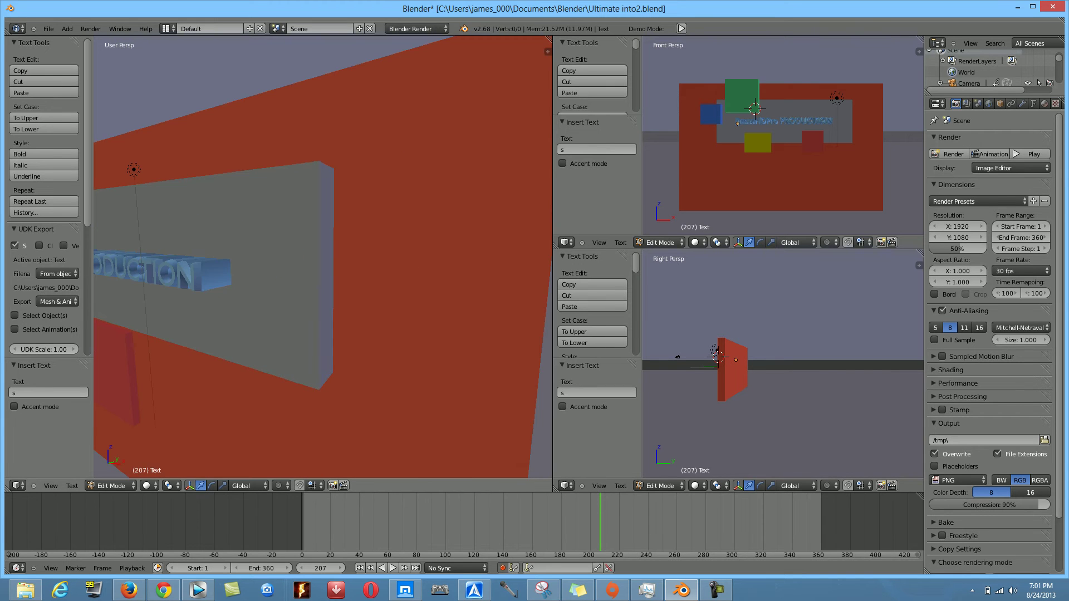
pyautogui.scroll(-4, 323, 256)
pyautogui.scroll(-3, 323, 256)
pyautogui.scroll(3, 323, 256)
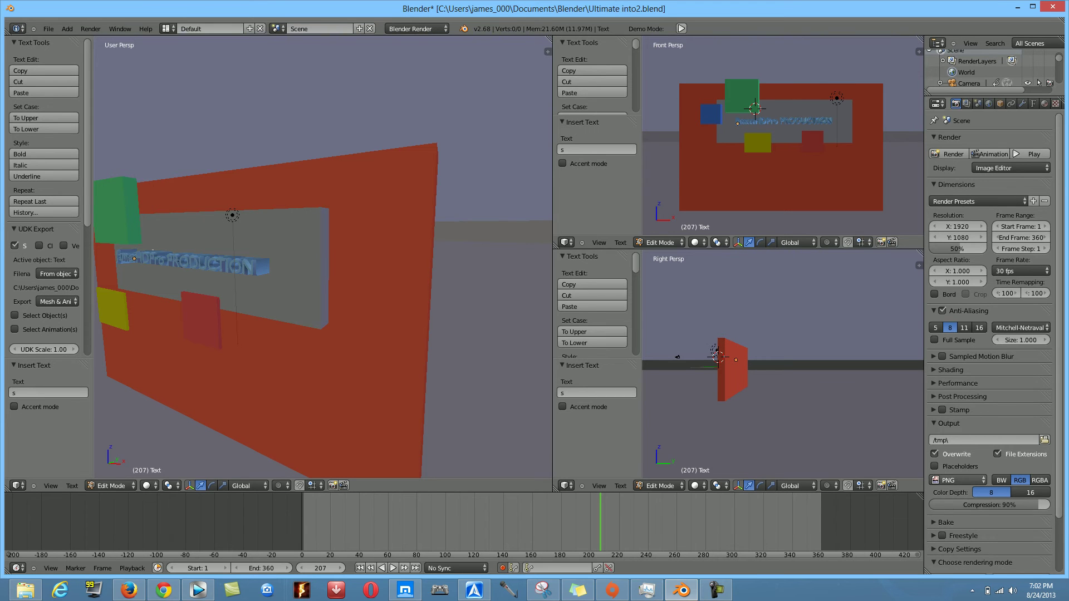
# Step: Set the render output format to H.264 and the resolution to 1280 by 720
pyautogui.click(958, 480)
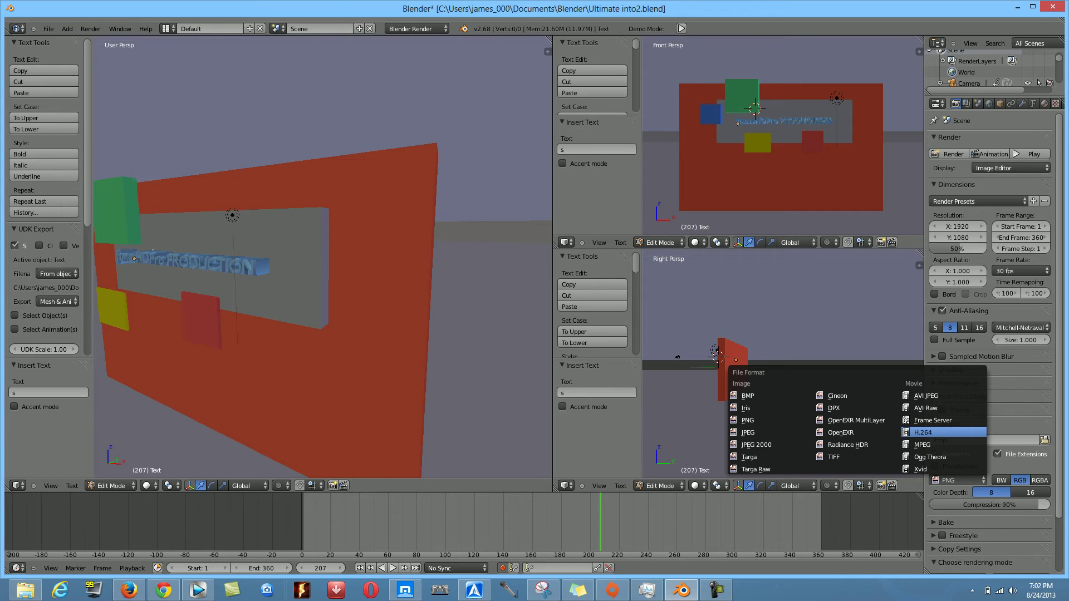
pyautogui.click(944, 432)
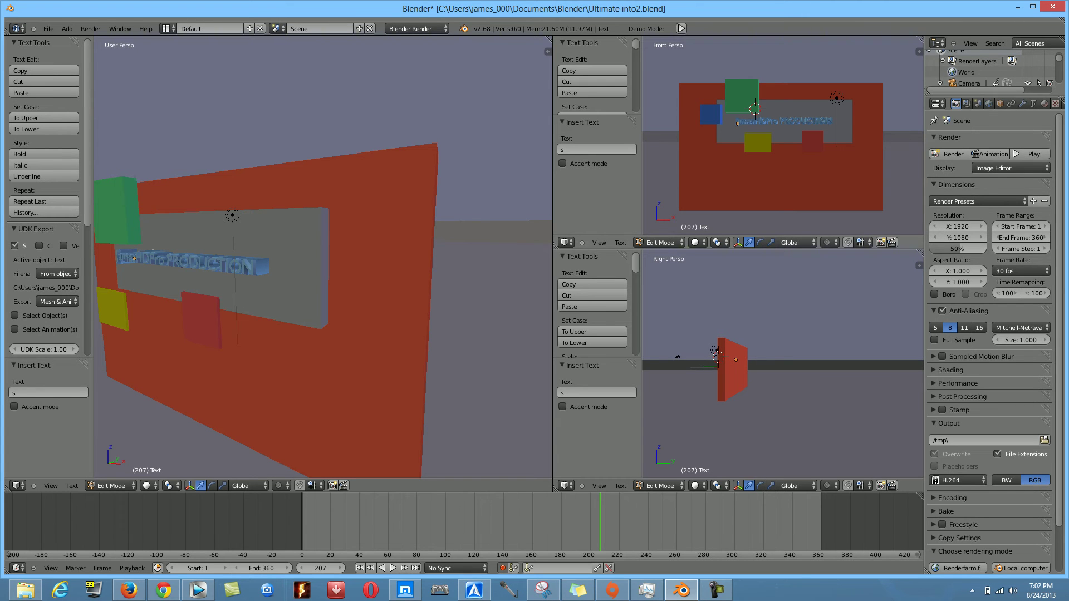
pyautogui.click(958, 226)
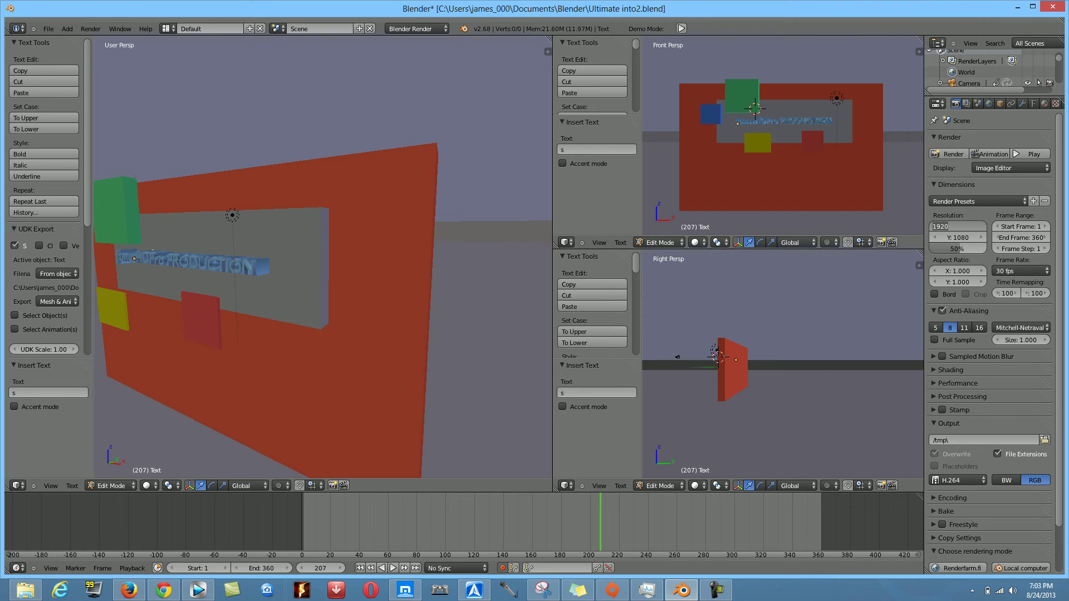
pyautogui.write('1')
pyautogui.press('Return')
pyautogui.click(957, 237)
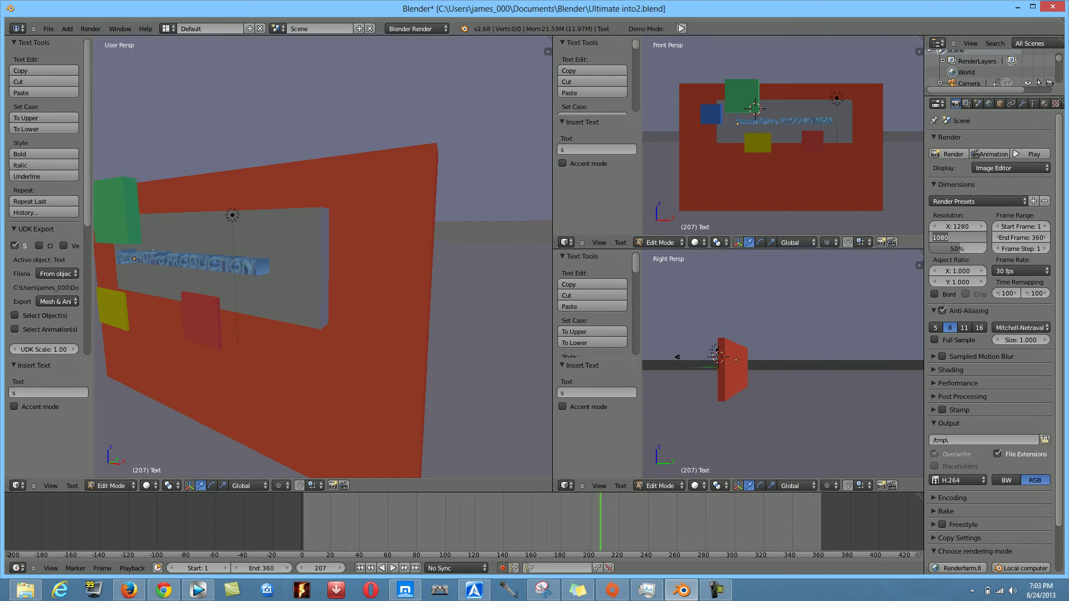
pyautogui.write('720')
pyautogui.press('Return')
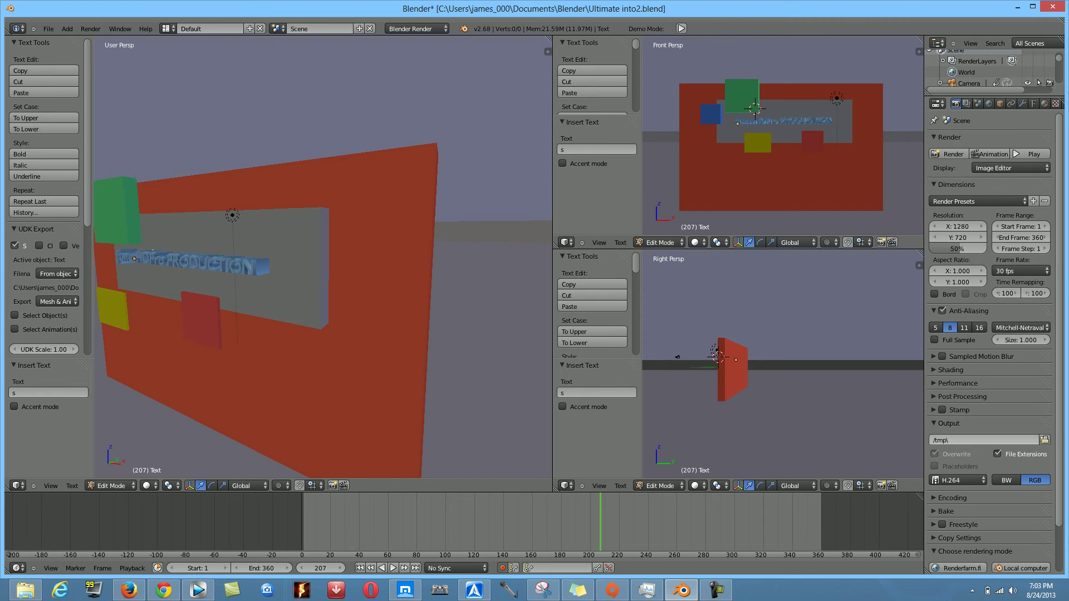
# Step: Set the render output location to the Desktop, with a file name made of "intro" and the creator's first name
pyautogui.scroll(-3, 991, 334)
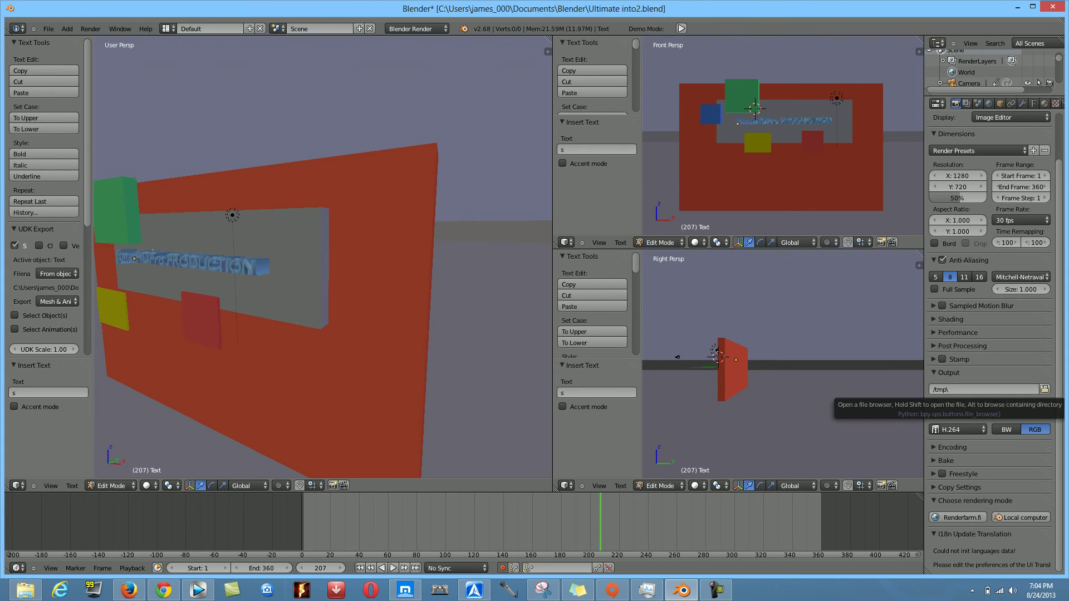
pyautogui.click(1045, 389)
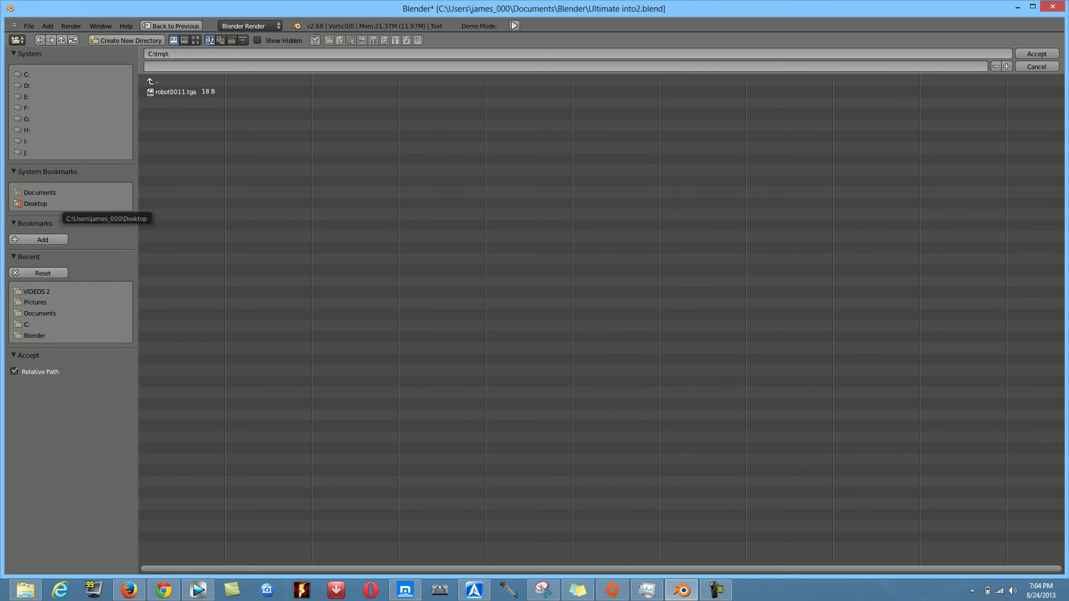
pyautogui.click(37, 204)
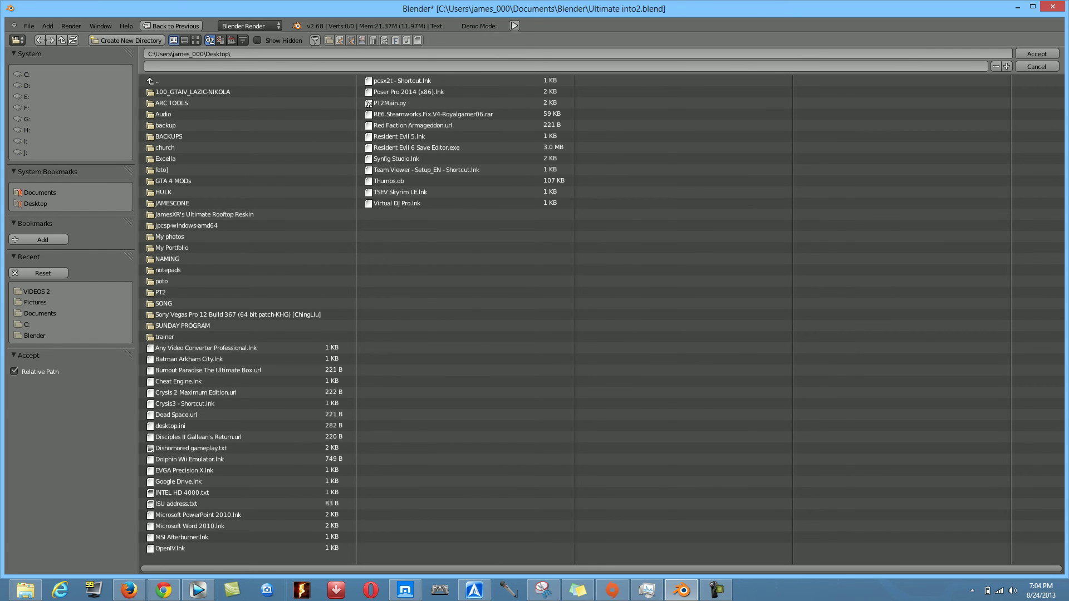
pyautogui.click(40, 192)
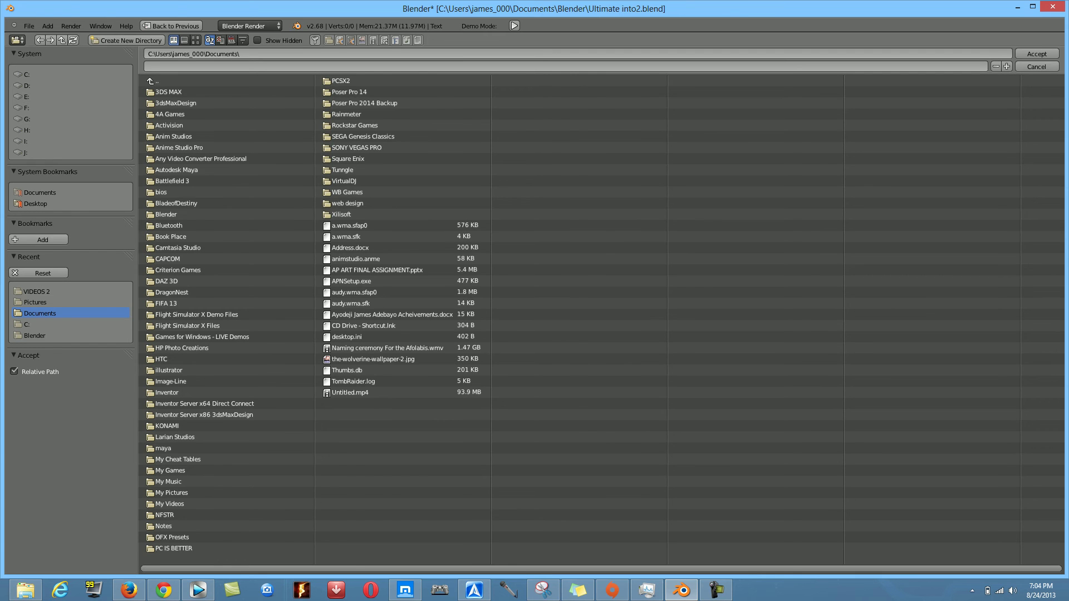
pyautogui.click(35, 203)
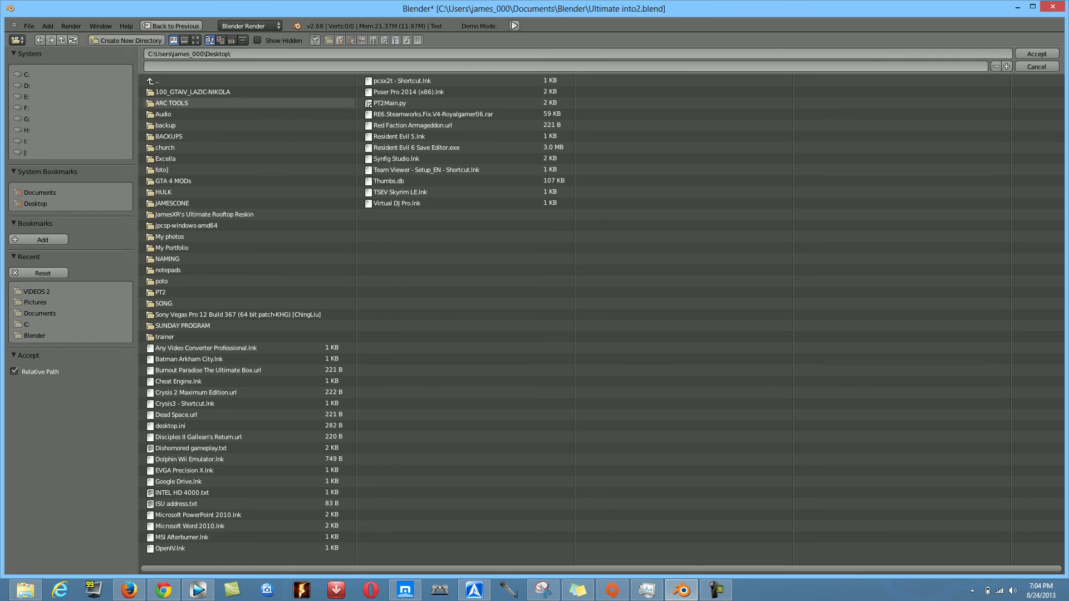
pyautogui.click(149, 66)
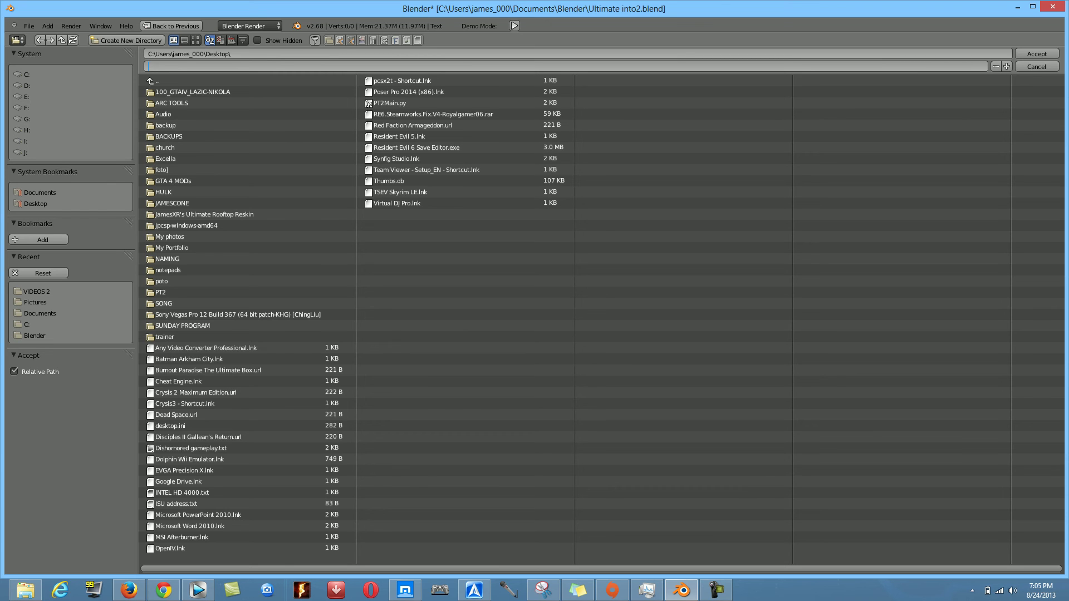
pyautogui.write('introJames')
pyautogui.press('Return')
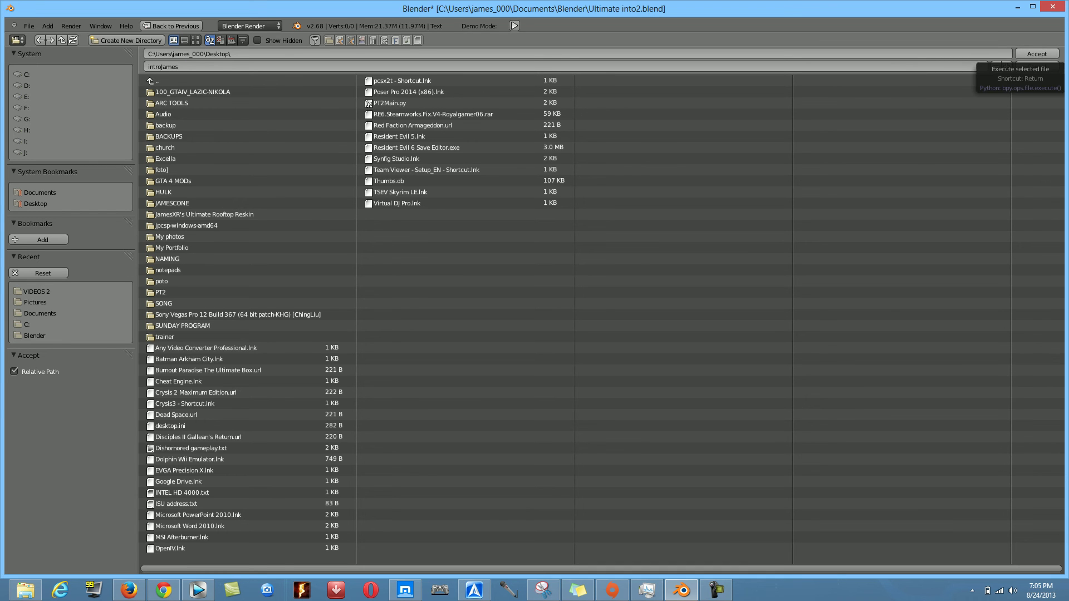
pyautogui.click(1037, 54)
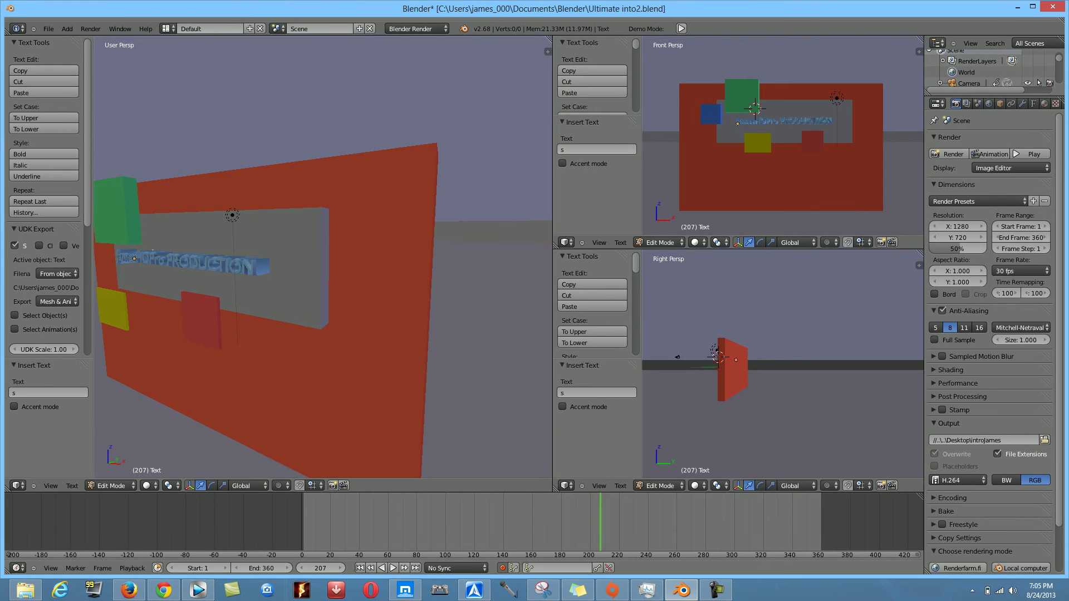
# Step: Show the main view through the camera and play the animation from the early frames to find where the intro should end
pyautogui.moveTo(600, 523); pyautogui.dragTo(337, 524)
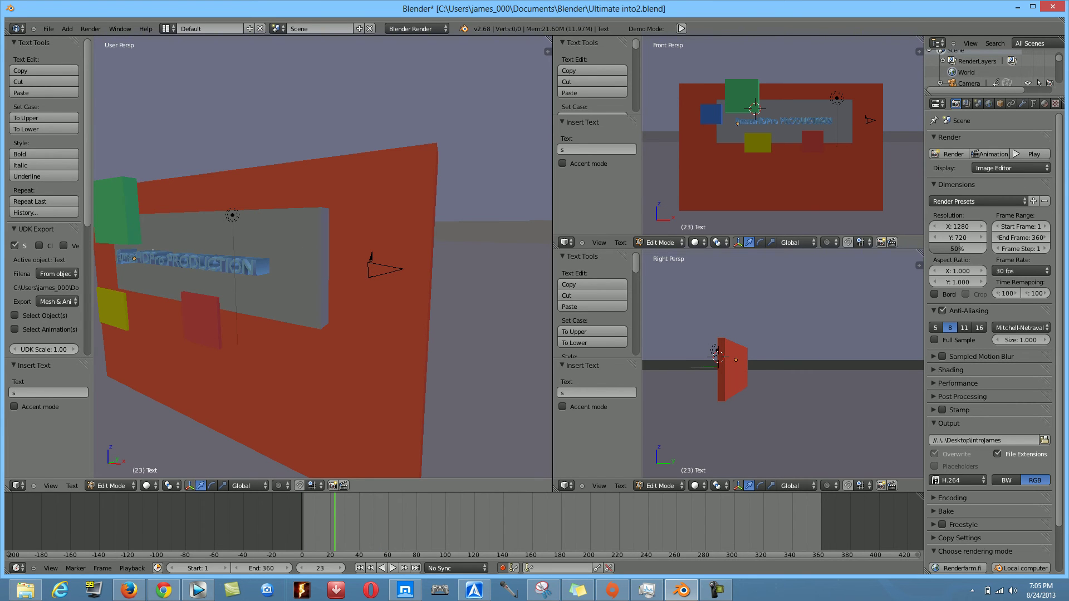
pyautogui.press('KP_0')
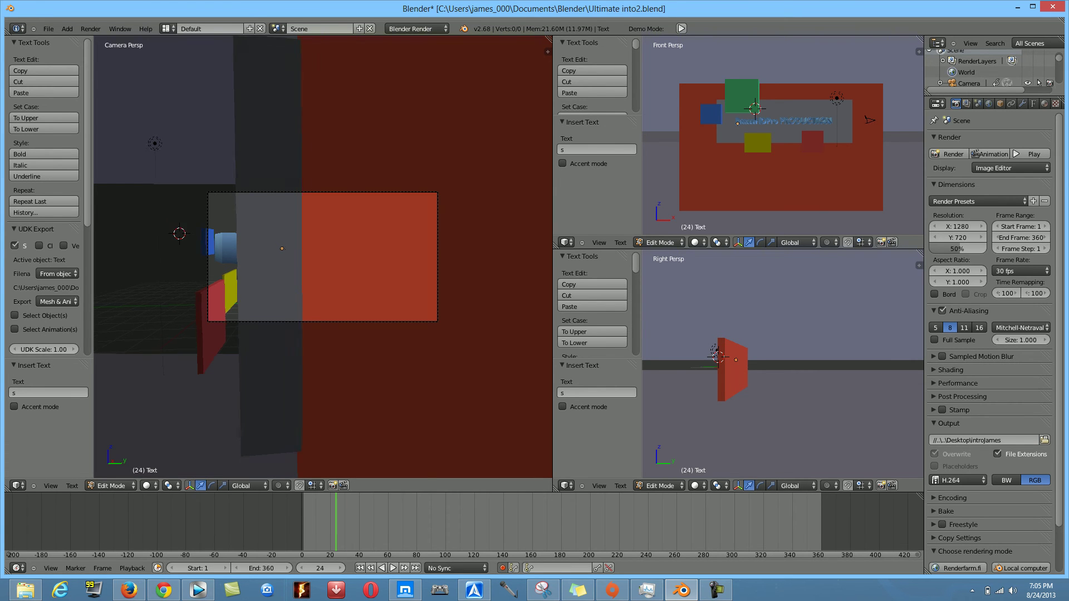
pyautogui.hotkey('alt', 'a')
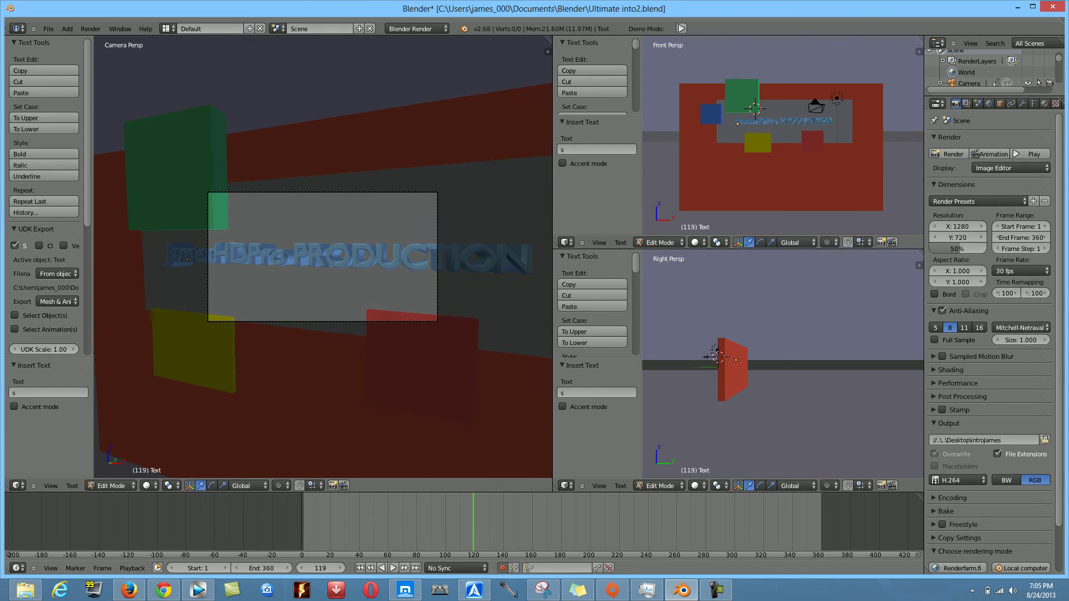
pyautogui.moveTo(487, 523)
pyautogui.mouseDown()
pyautogui.moveTo(445, 522)
pyautogui.moveTo(468, 523)
pyautogui.mouseUp()
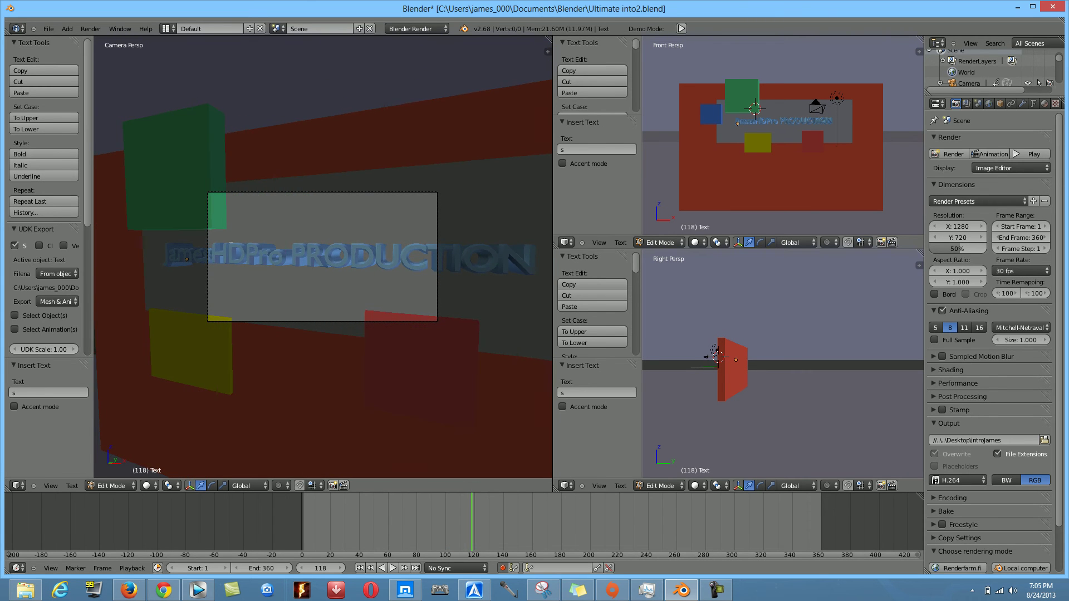
pyautogui.hotkey('alt', 'shift', 'a')
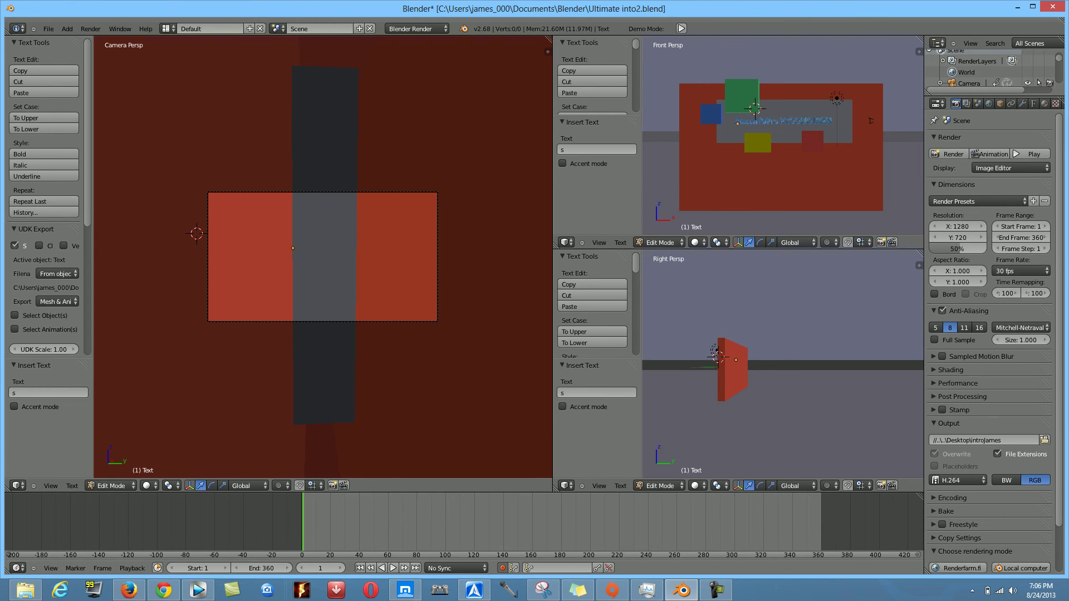
pyautogui.hotkey('alt', 'a')
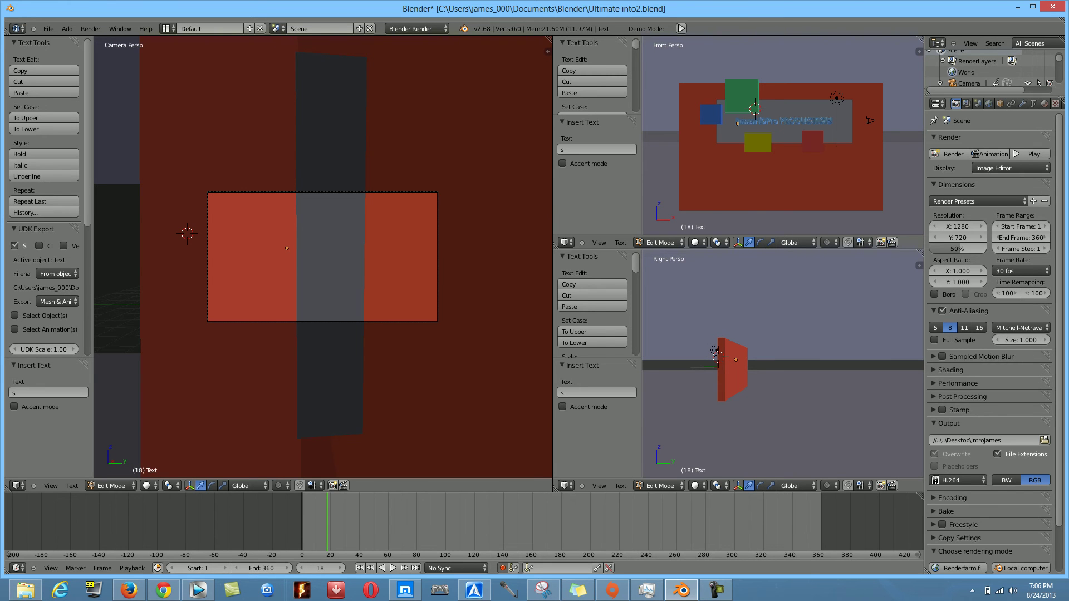
# Step: Set the animation's end frame to 120
pyautogui.click(262, 568)
pyautogui.write('120')
pyautogui.press('Return')
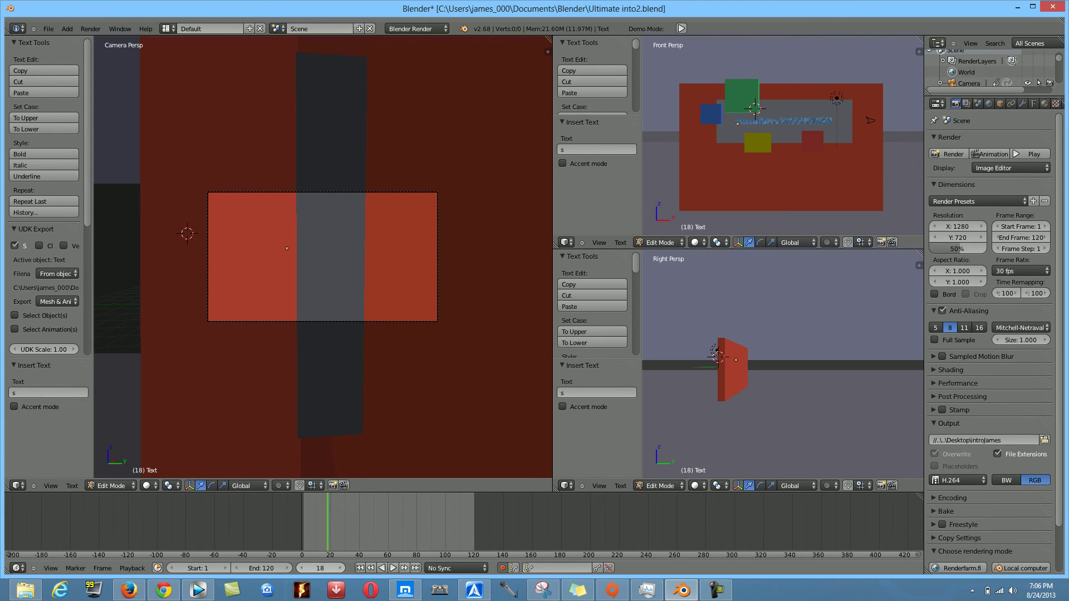
# Step: Play the shortened animation repeatedly from its first frame to check the camera move across the text
pyautogui.moveTo(328, 523); pyautogui.dragTo(302, 523)
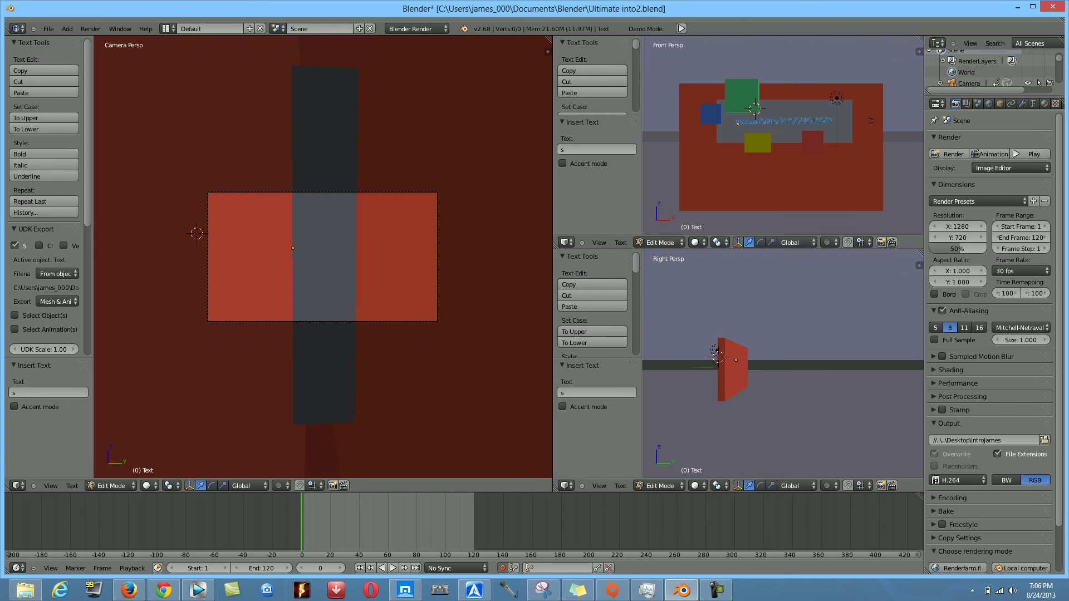
pyautogui.hotkey('alt', 'a')
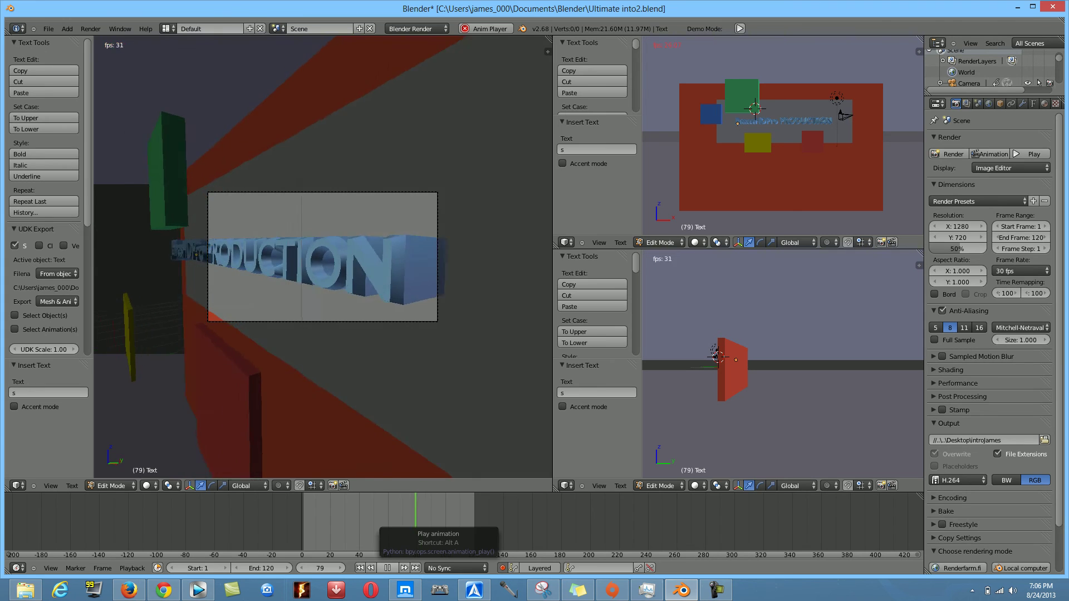
pyautogui.hotkey('alt', 'a')
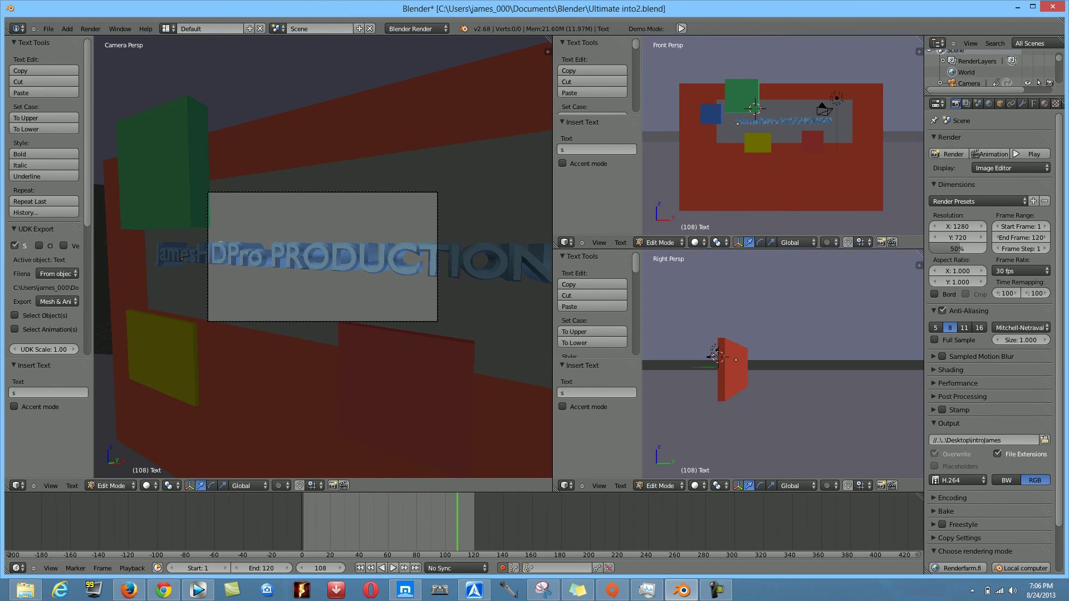
pyautogui.moveTo(457, 523); pyautogui.dragTo(303, 523)
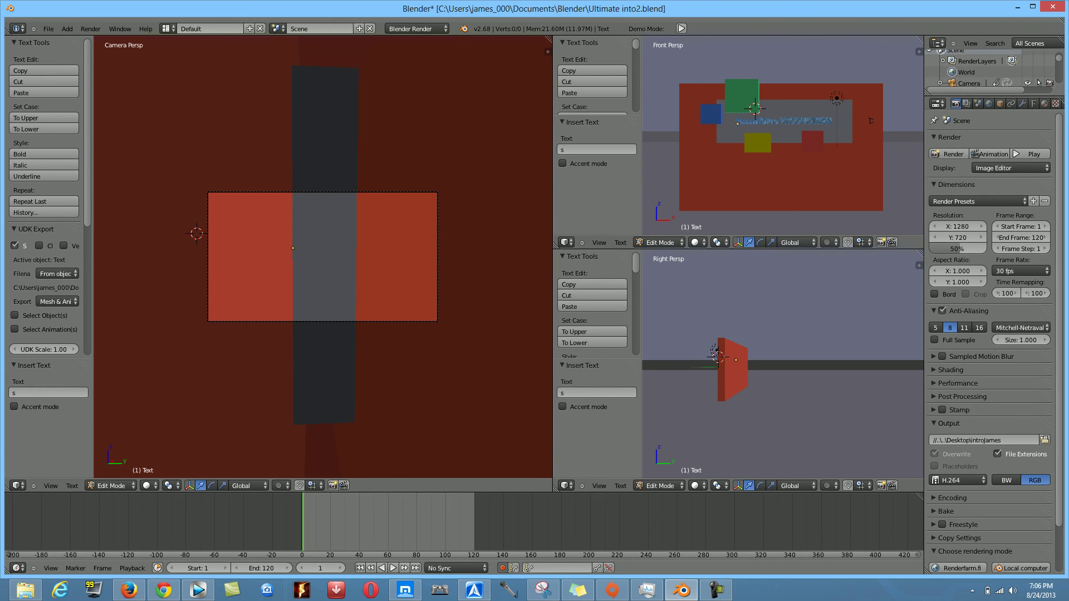
pyautogui.hotkey('alt', 'a')
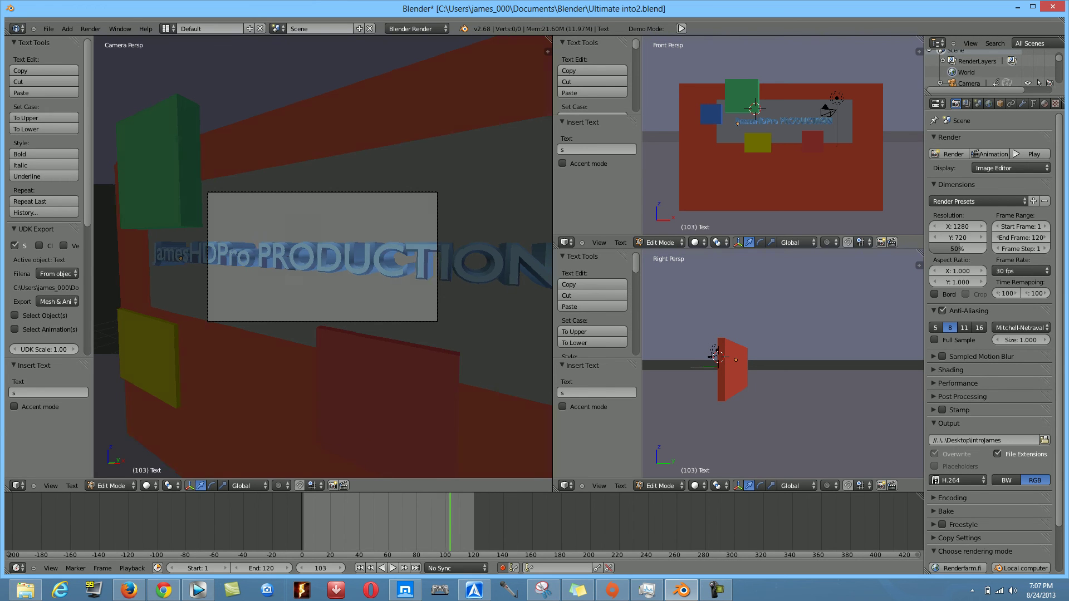
pyautogui.hotkey('alt', 'a')
pyautogui.press('Escape')
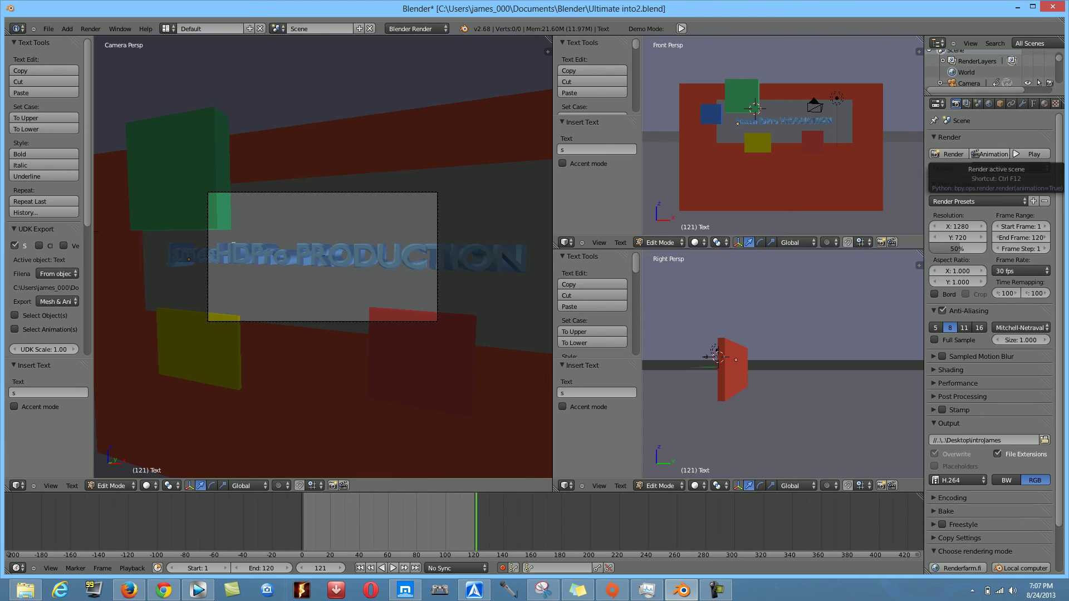
# Step: Render the animation, briefly switching to the YouTube upload page in the browser and back to Blender while it renders
pyautogui.click(991, 155)
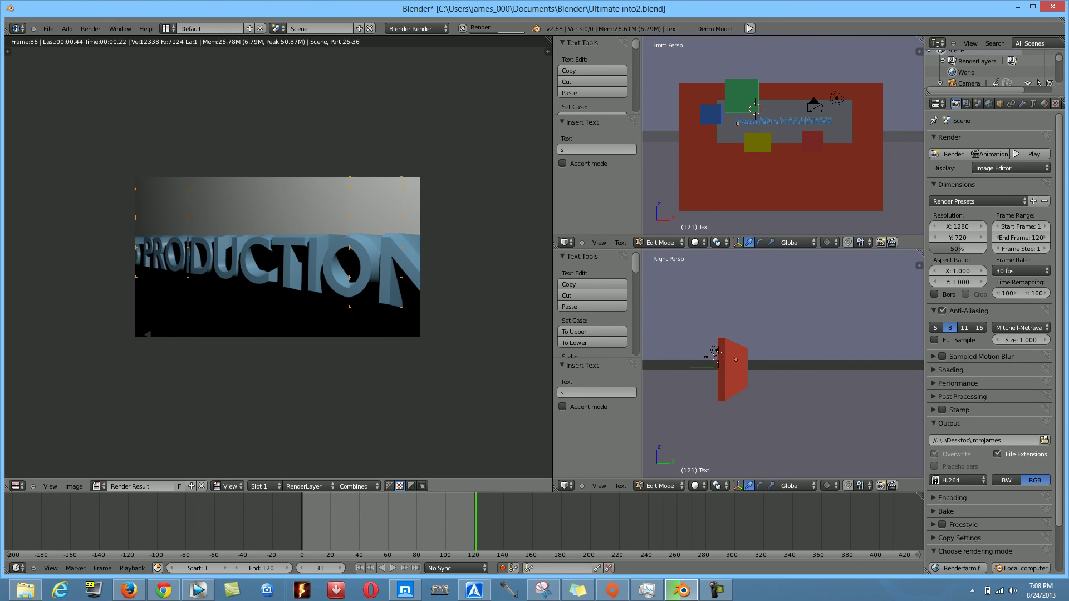
pyautogui.moveTo(474, 589)
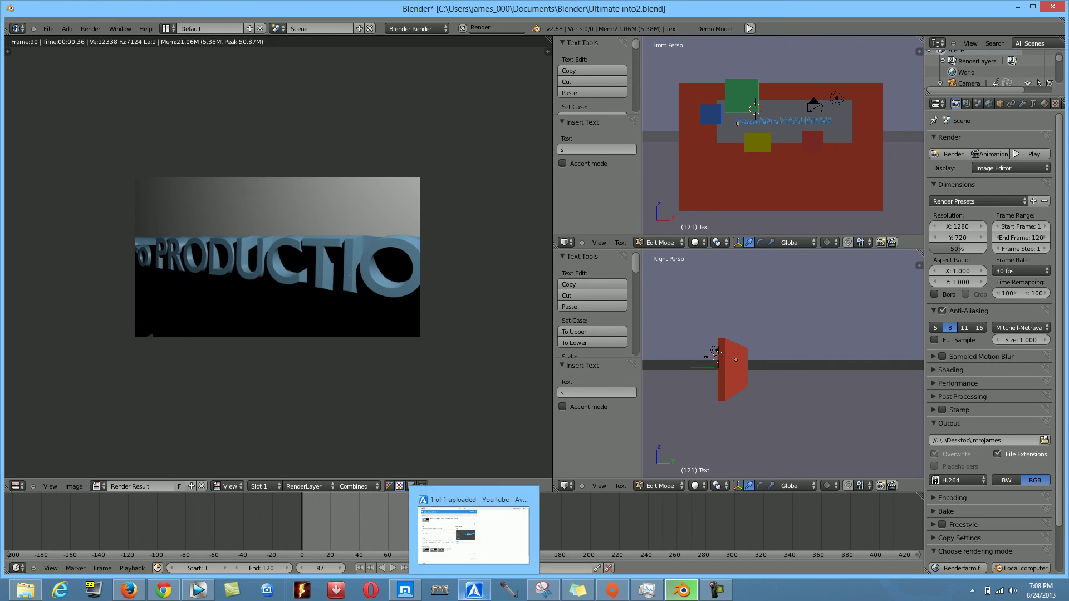
pyautogui.click(473, 534)
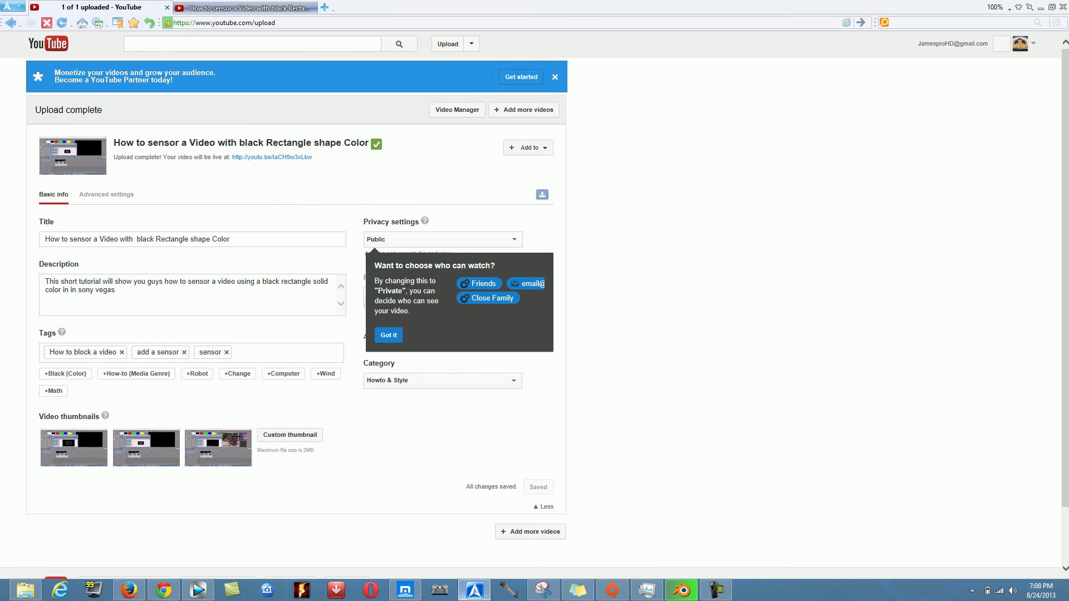
pyautogui.hotkey('alt', 'Tab')
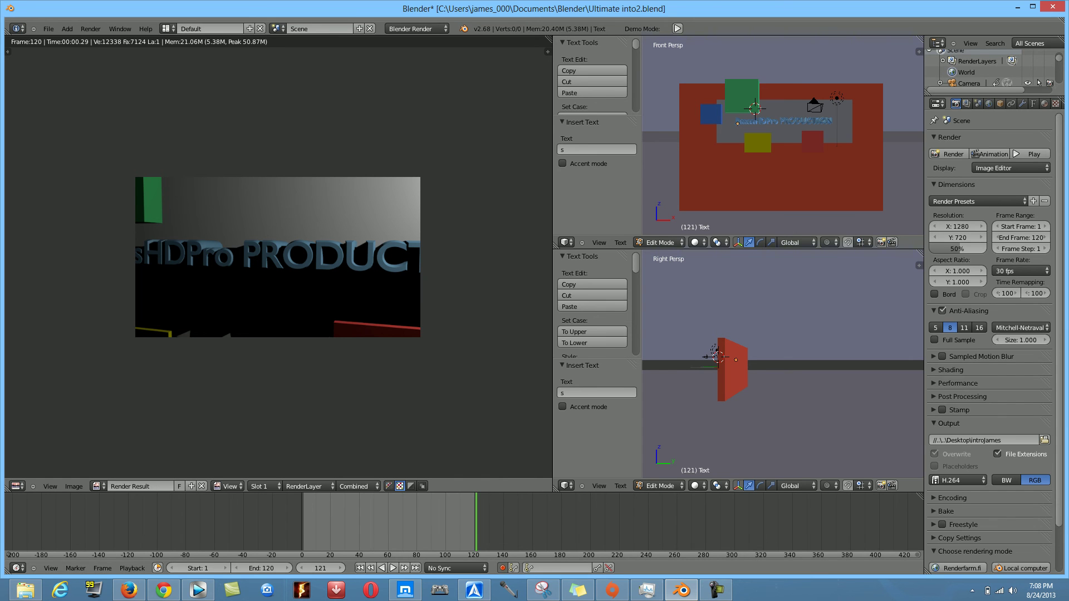
# Step: Replay the animation from the early frames in the viewports to review the finished camera move
pyautogui.moveTo(476, 523); pyautogui.dragTo(301, 523)
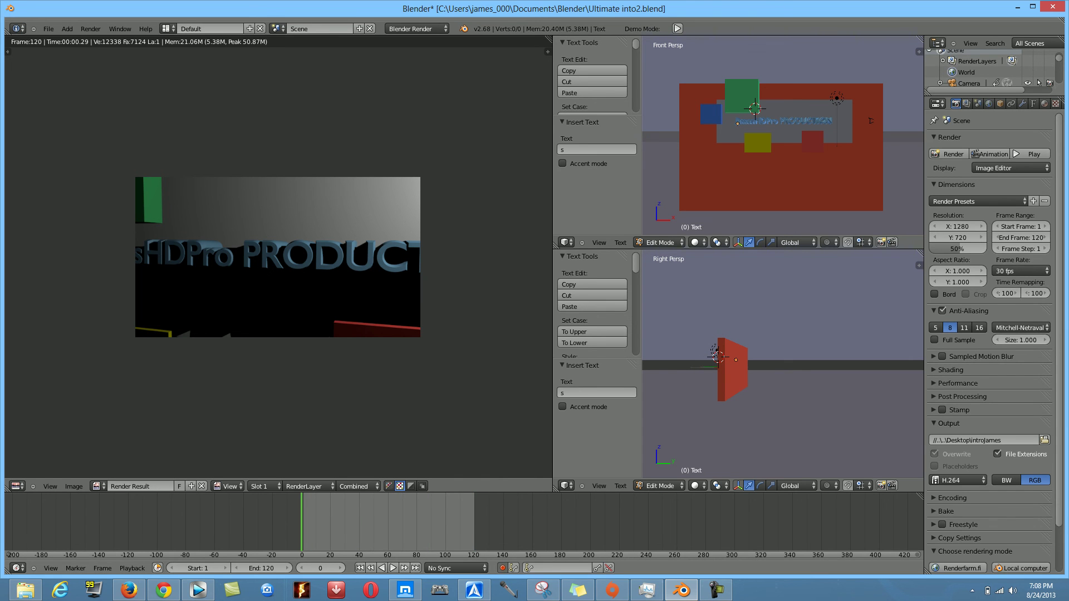
pyautogui.hotkey('alt', 'a')
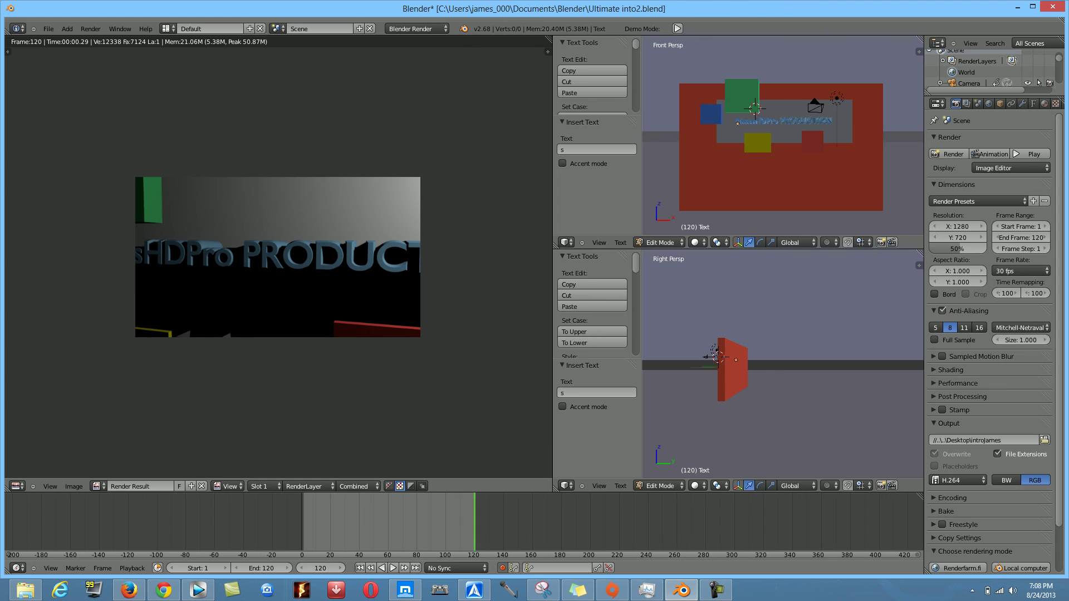
pyautogui.moveTo(474, 522); pyautogui.dragTo(312, 522)
pyautogui.hotkey('alt', 'a')
pyautogui.moveTo(460, 524)
pyautogui.mouseDown()
pyautogui.moveTo(476, 523)
pyautogui.moveTo(445, 524)
pyautogui.mouseUp()
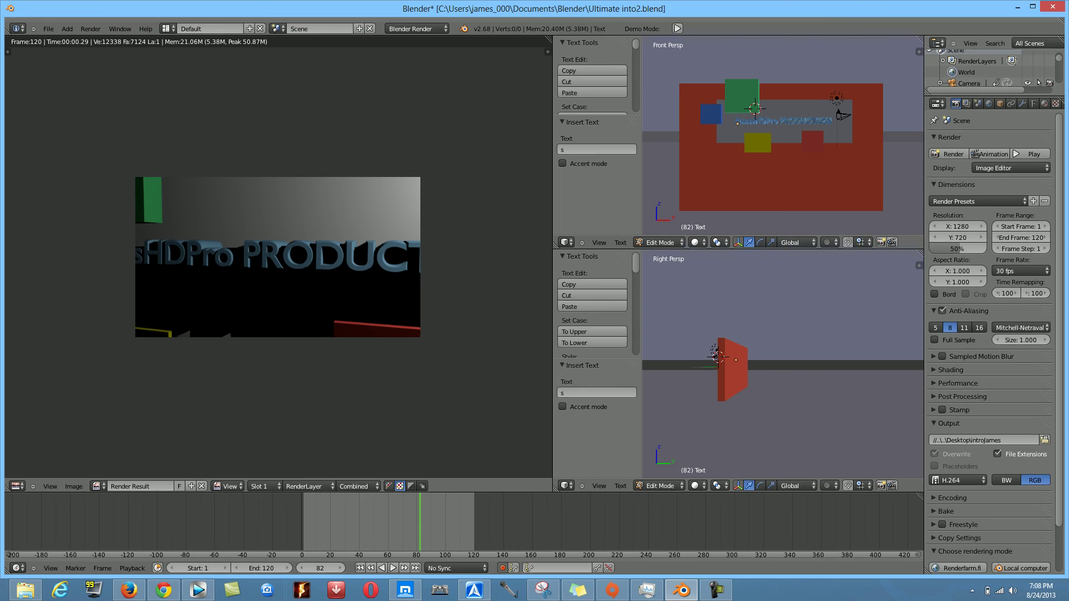
# Step: Minimize Blender and the file window, move the rendered intro video to an empty area of the desktop, and play it
pyautogui.click(1017, 7)
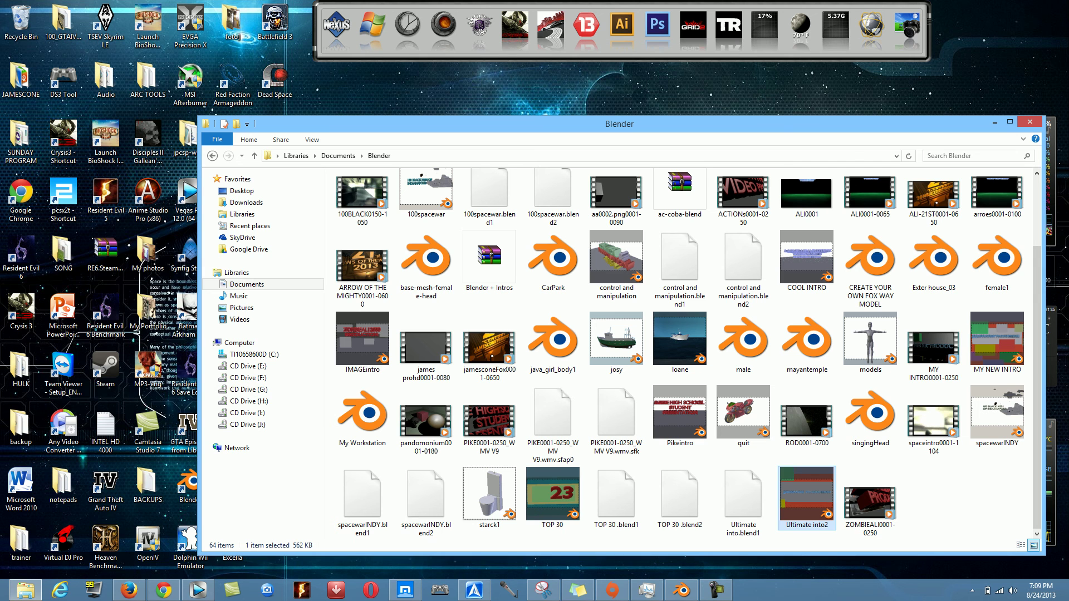
pyautogui.click(995, 122)
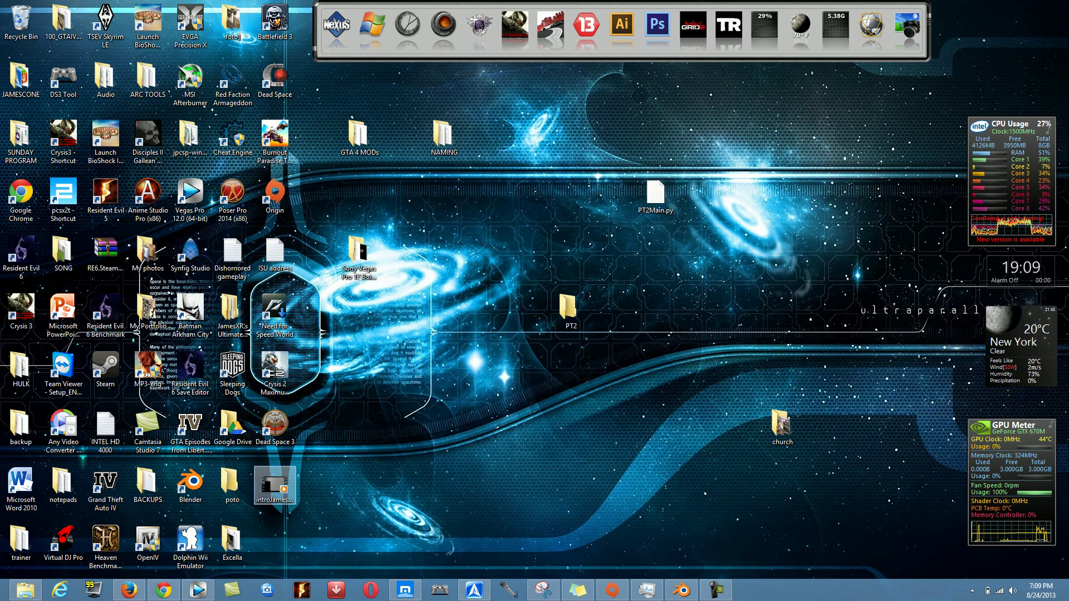
pyautogui.moveTo(273, 484); pyautogui.dragTo(484, 198)
pyautogui.doubleClick(486, 199)
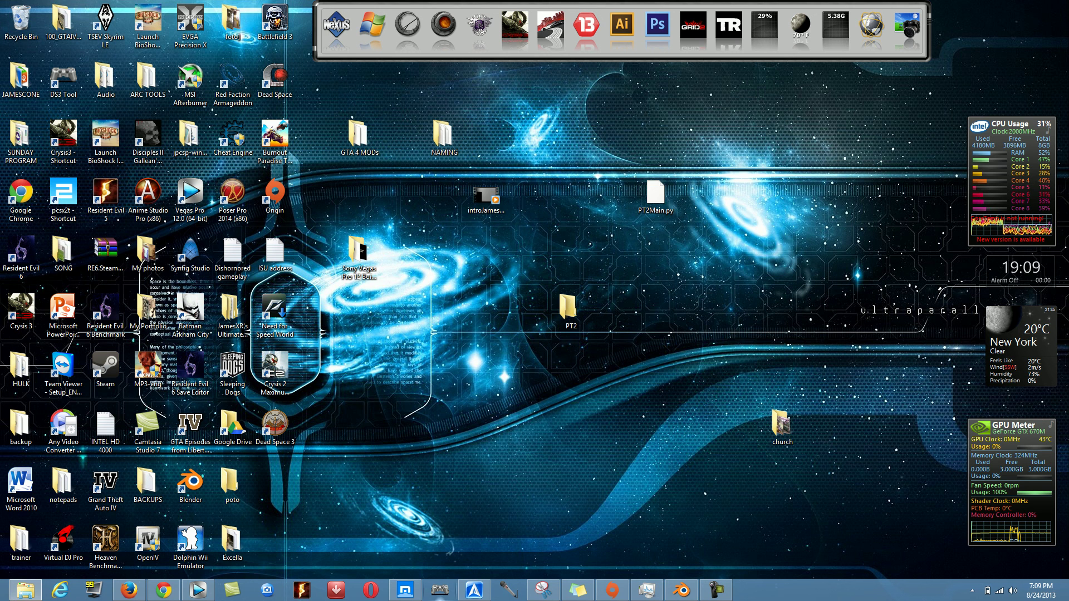
# Step: Switch to the browser, start a new YouTube upload, shrink the window beside the desktop, and upload the rendered intro video
pyautogui.click(474, 591)
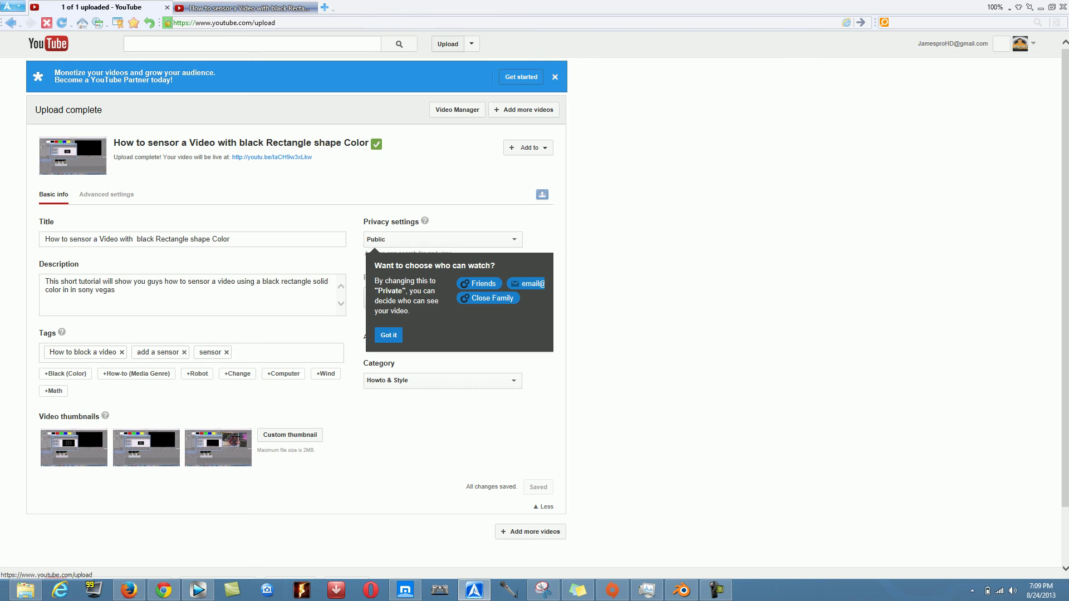
pyautogui.click(454, 44)
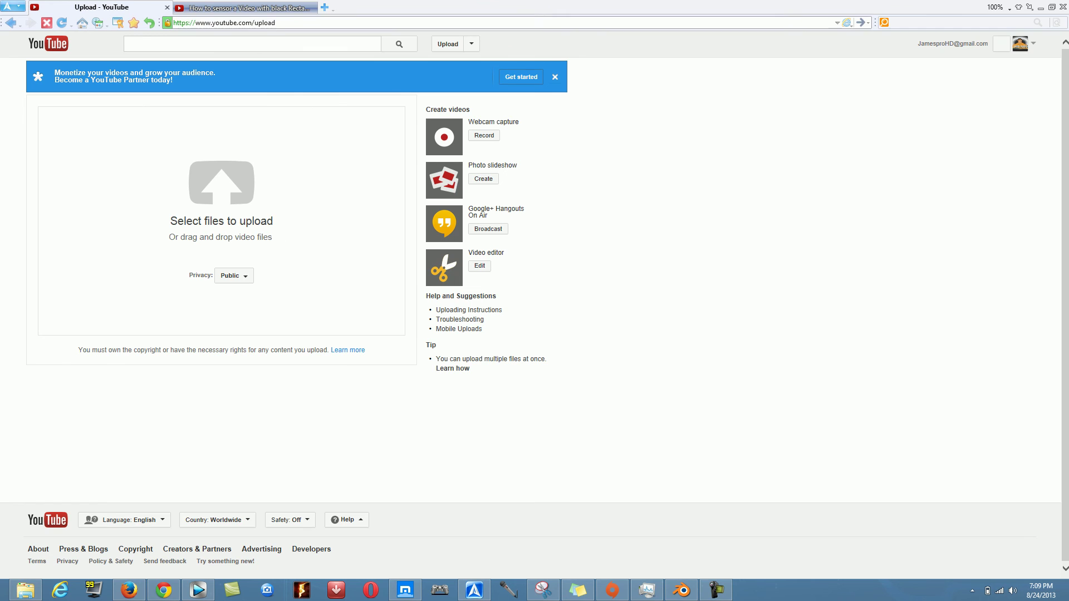
pyautogui.doubleClick(523, 7)
pyautogui.moveTo(353, 138); pyautogui.dragTo(924, 63)
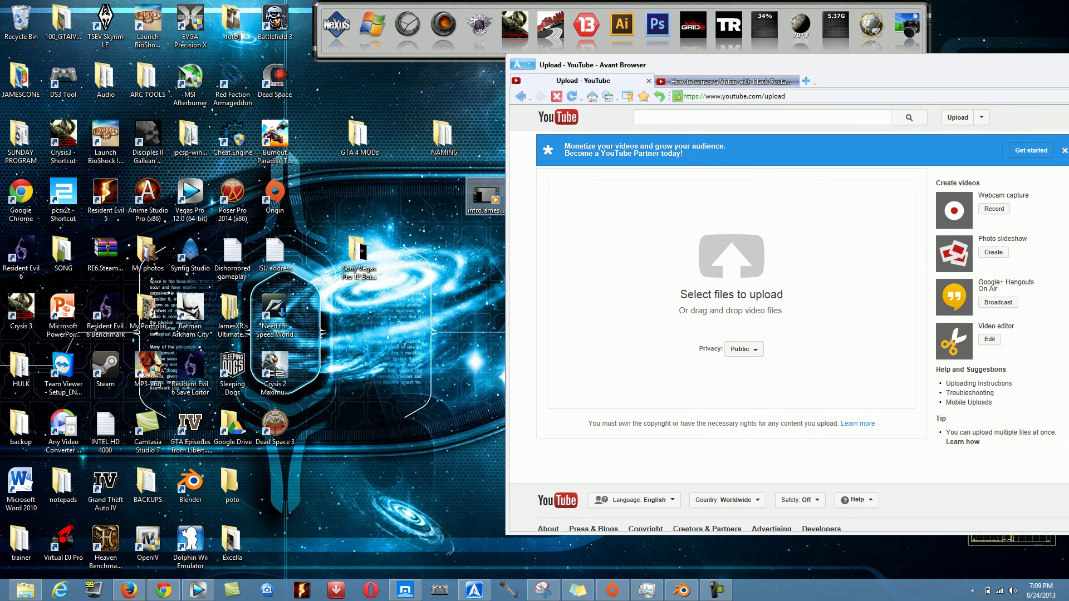
pyautogui.moveTo(485, 197); pyautogui.dragTo(754, 273)
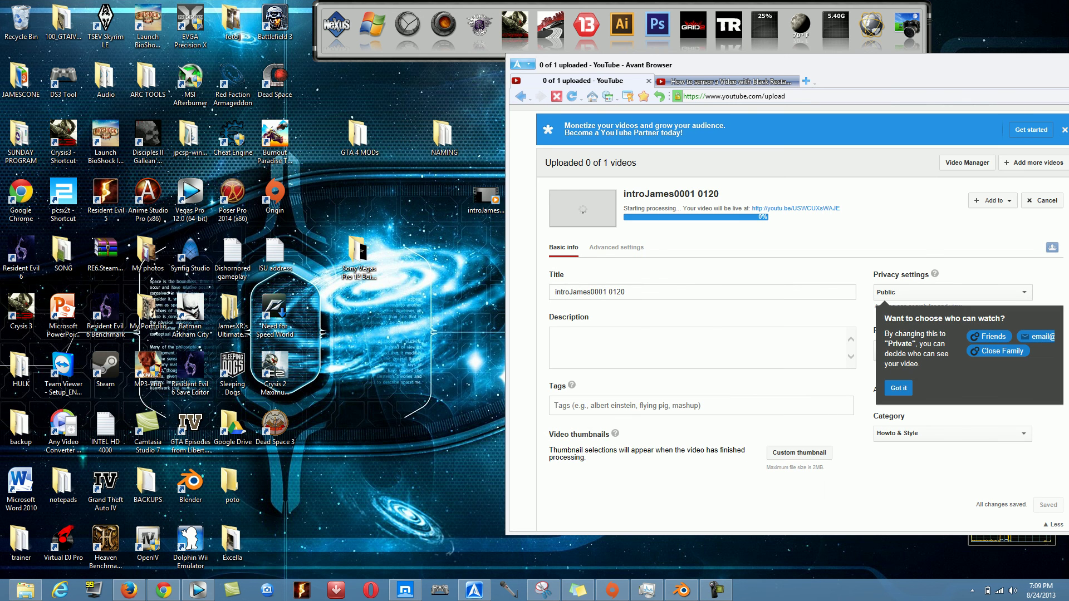
# Step: Examine the rendered video file's general properties and its detailed video properties, such as length, frame size and data rate
pyautogui.rightClick(480, 195)
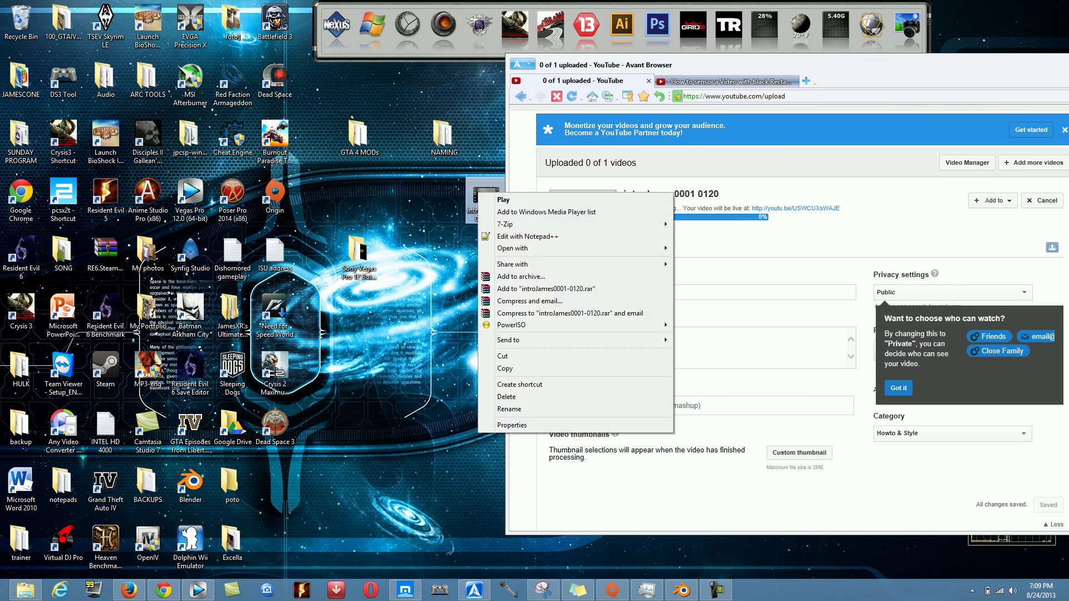
pyautogui.click(512, 425)
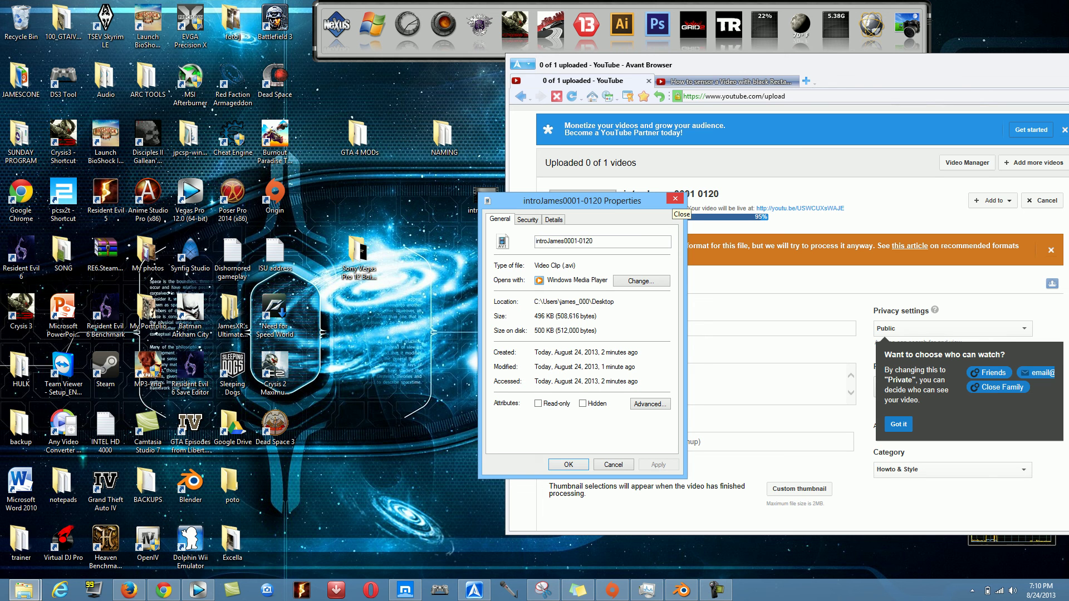
pyautogui.press('Escape')
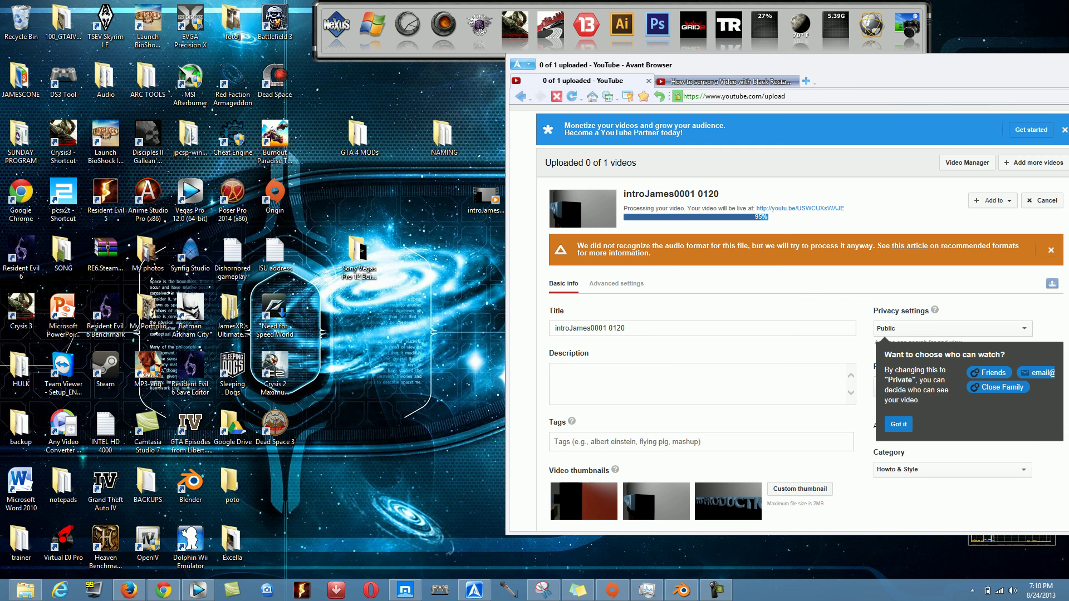
pyautogui.rightClick(484, 196)
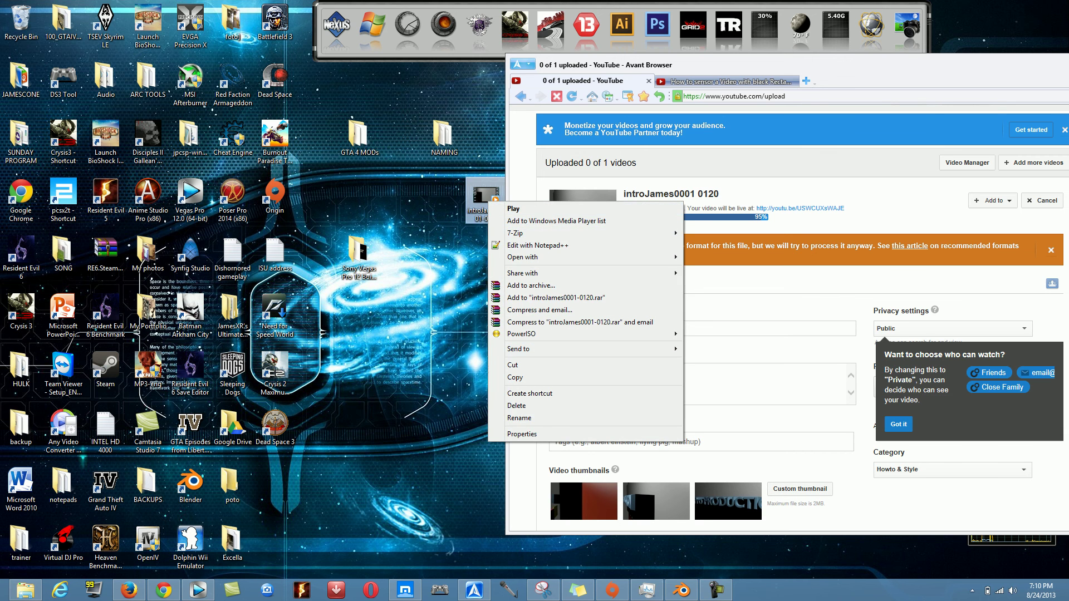
pyautogui.click(522, 434)
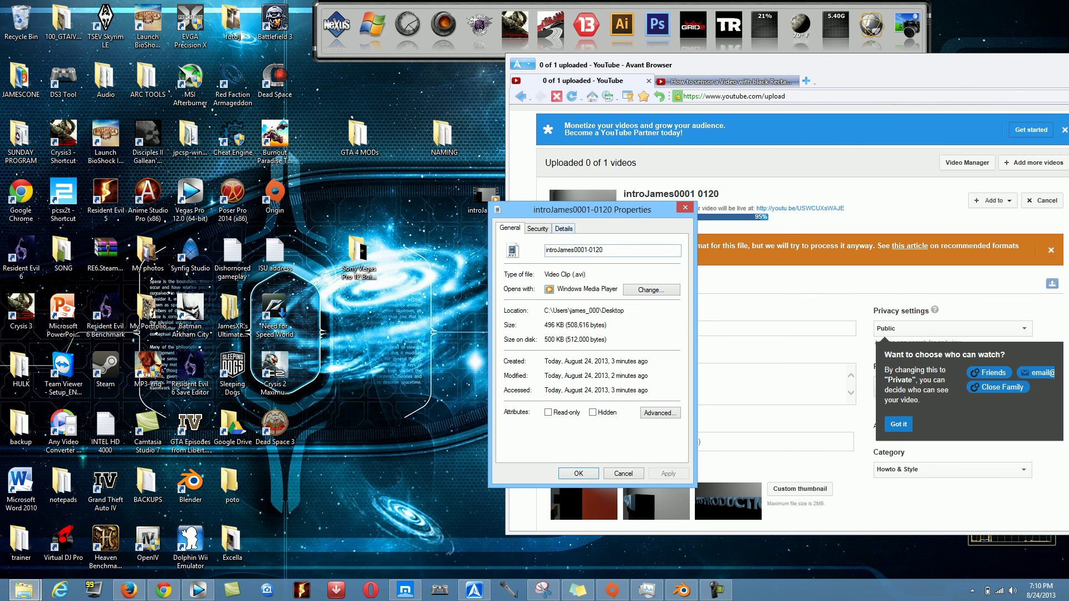
pyautogui.click(563, 228)
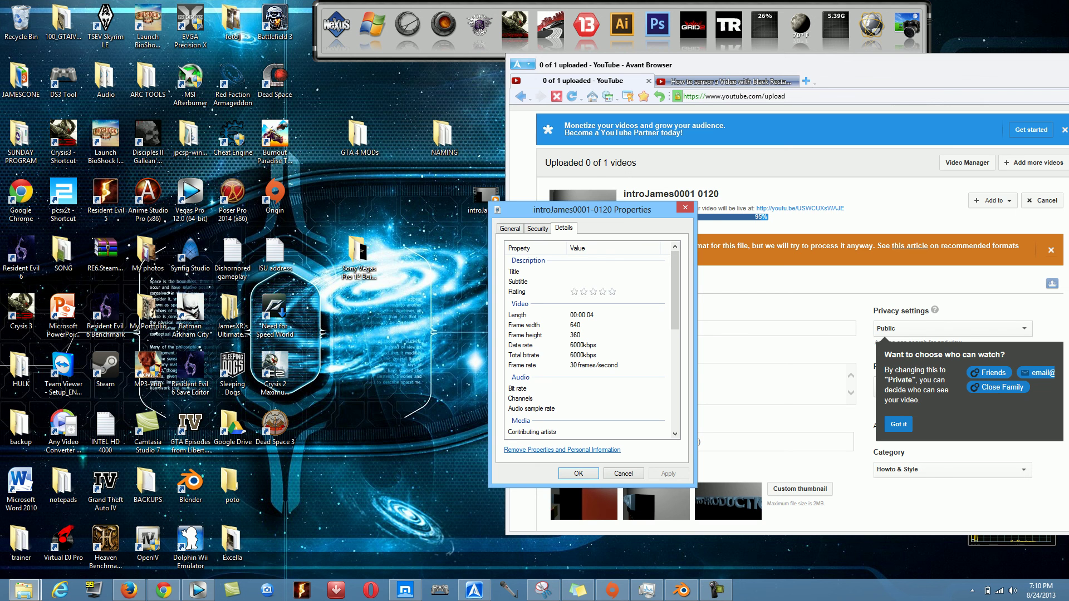
pyautogui.moveTo(681, 591)
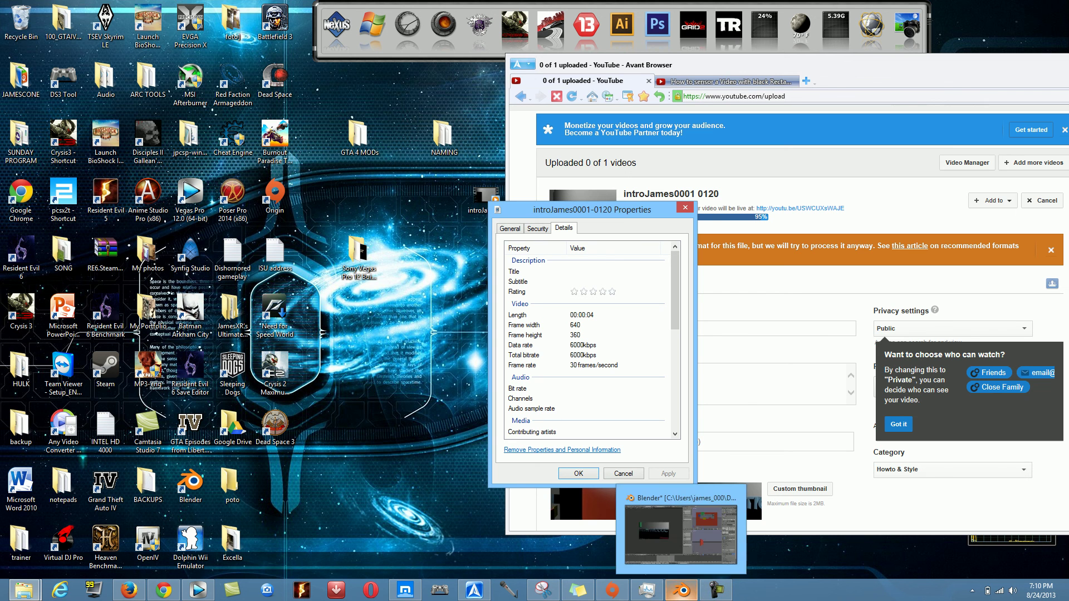
pyautogui.moveTo(612, 590)
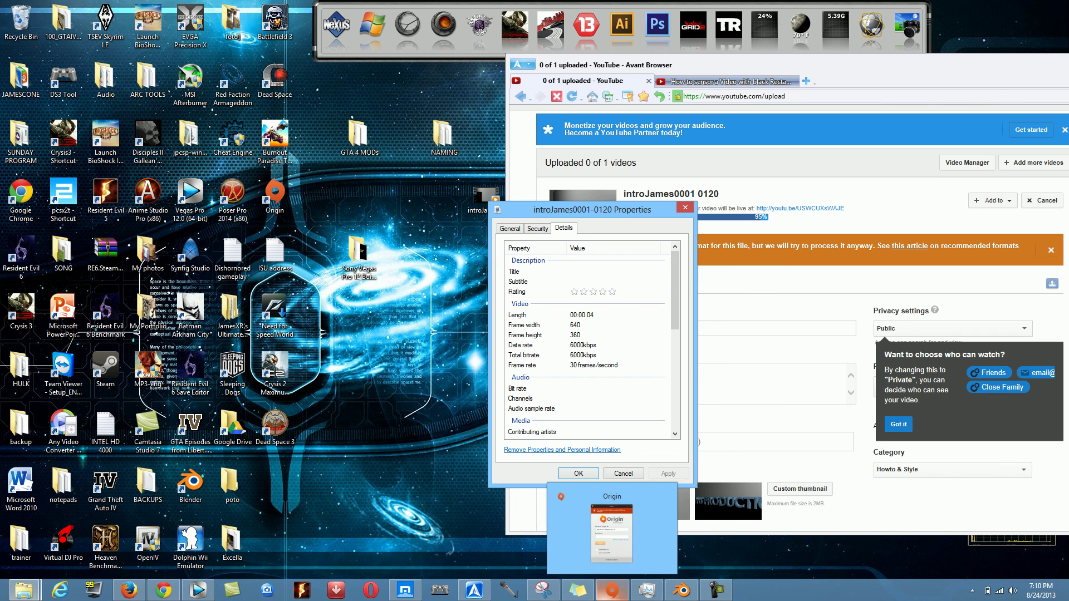